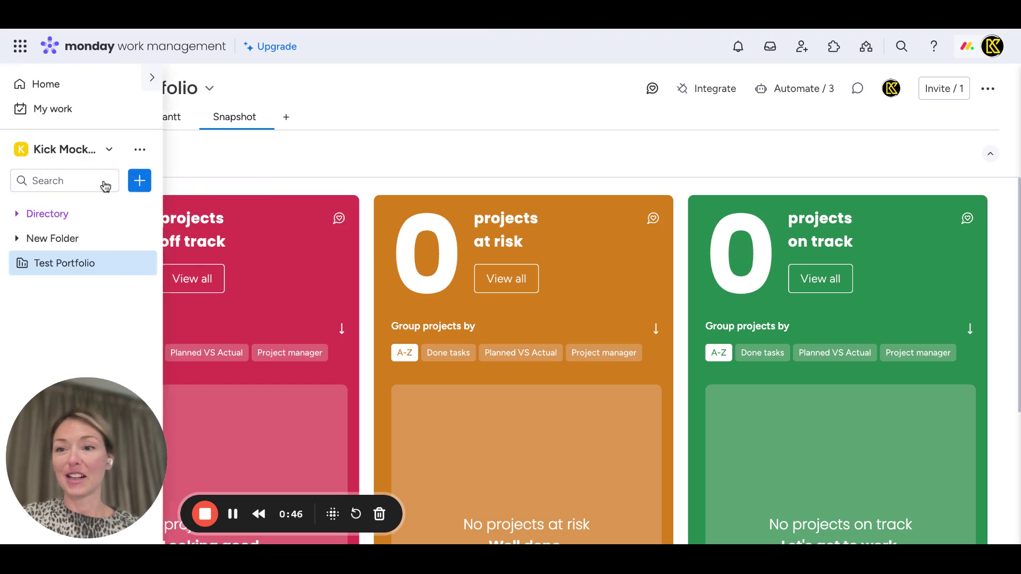
Pin the workspace navigation panel open beside the Test Portfolio Snapshot dashboard
left_click(10, 83)
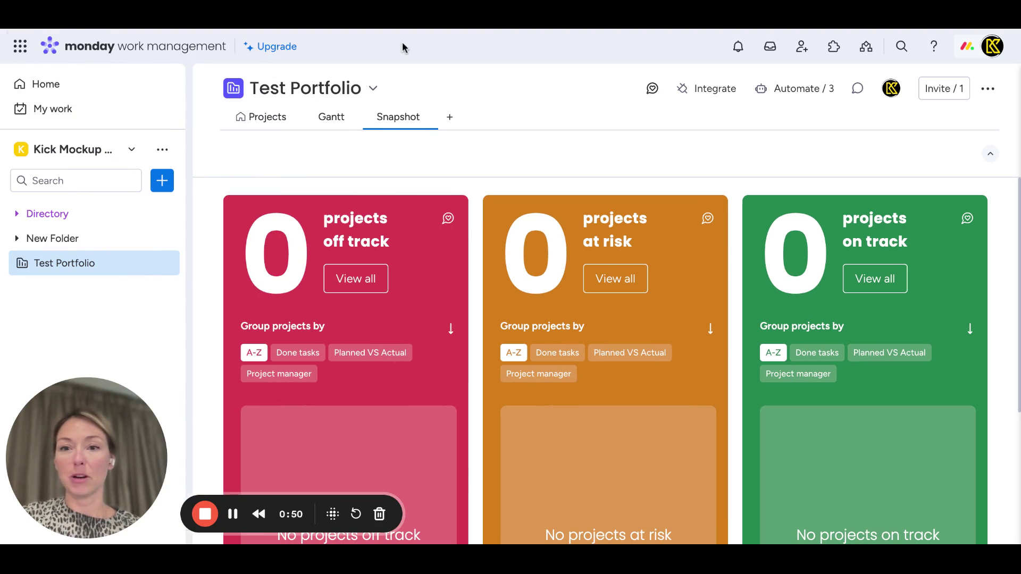
Create a new portfolio named 'Elena's Portfolio' with Main privacy
left_click(163, 182)
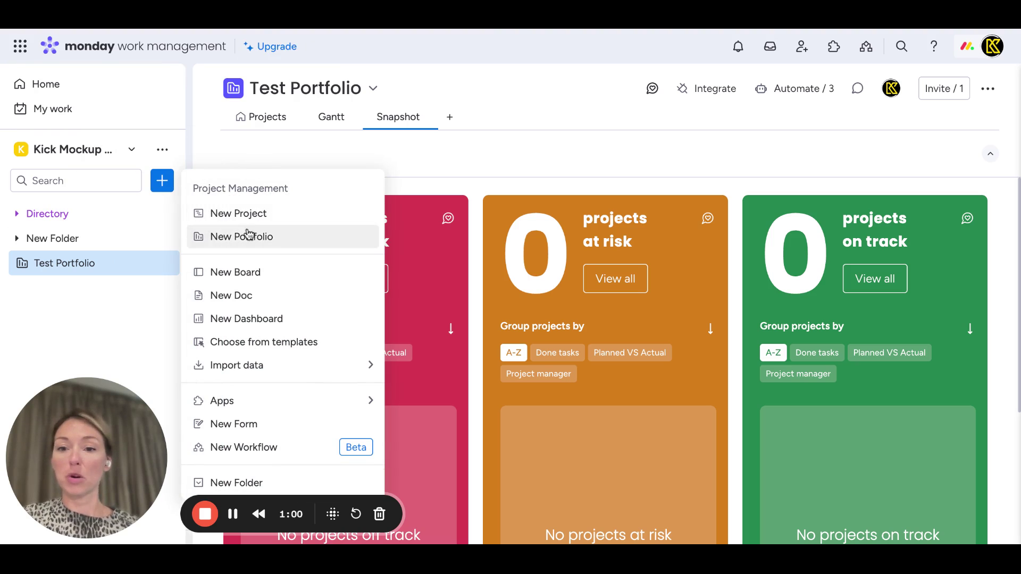
left_click(232, 237)
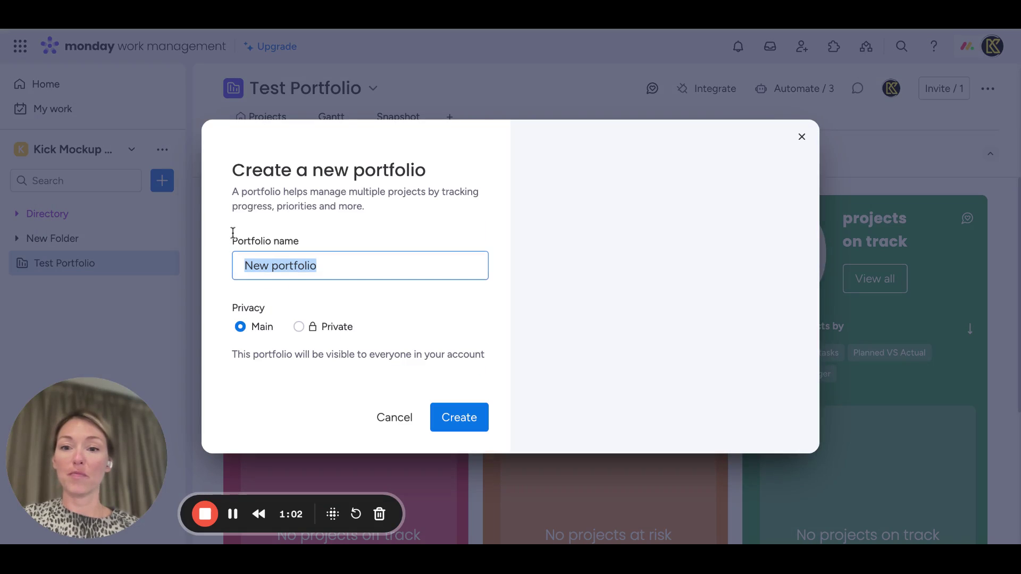
type("Elena's")
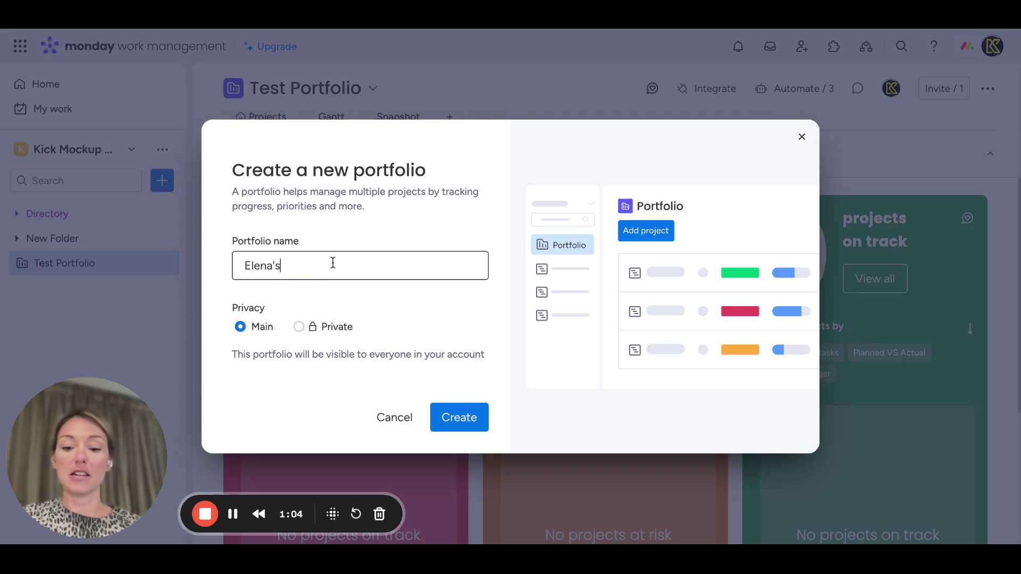
type(" Portfolio")
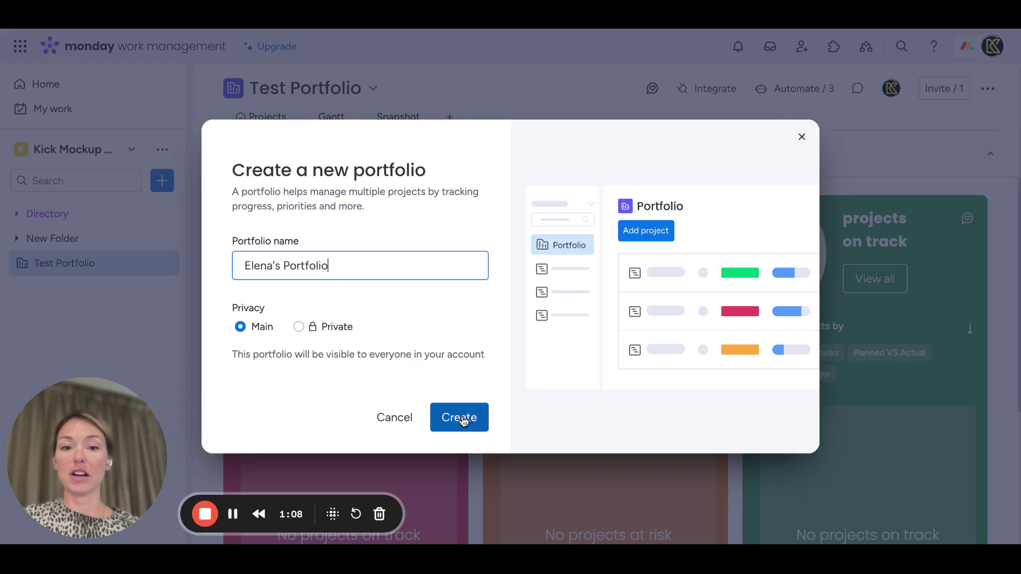
left_click(461, 419)
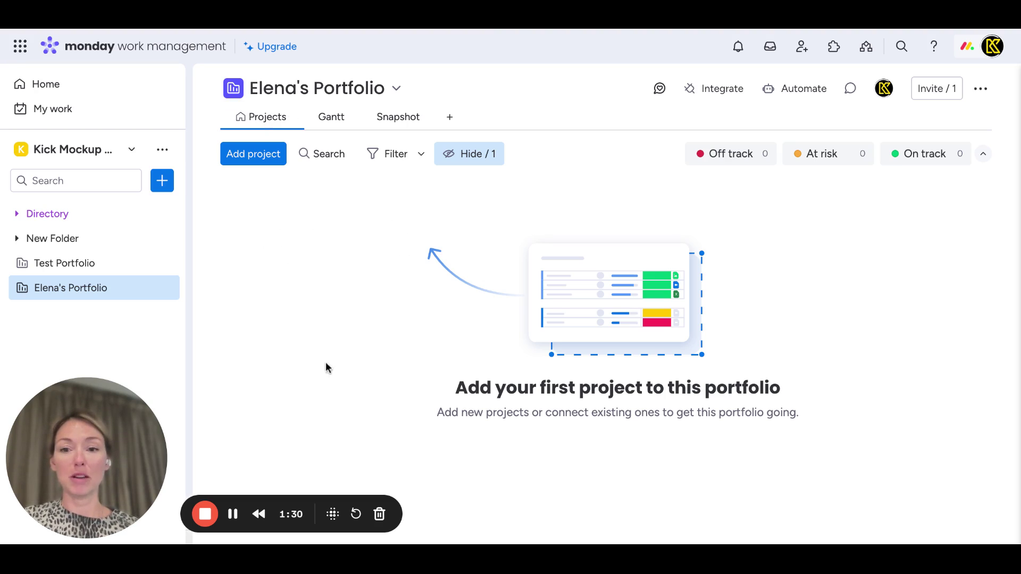
Look over the empty portfolio's Gantt and Snapshot views, then return to Projects
left_click(331, 117)
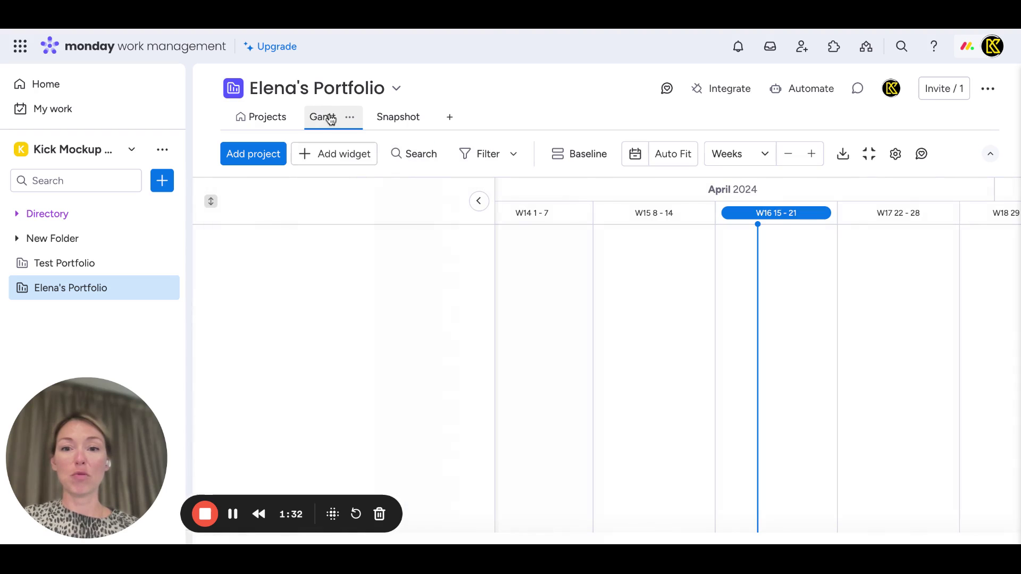
left_click(385, 122)
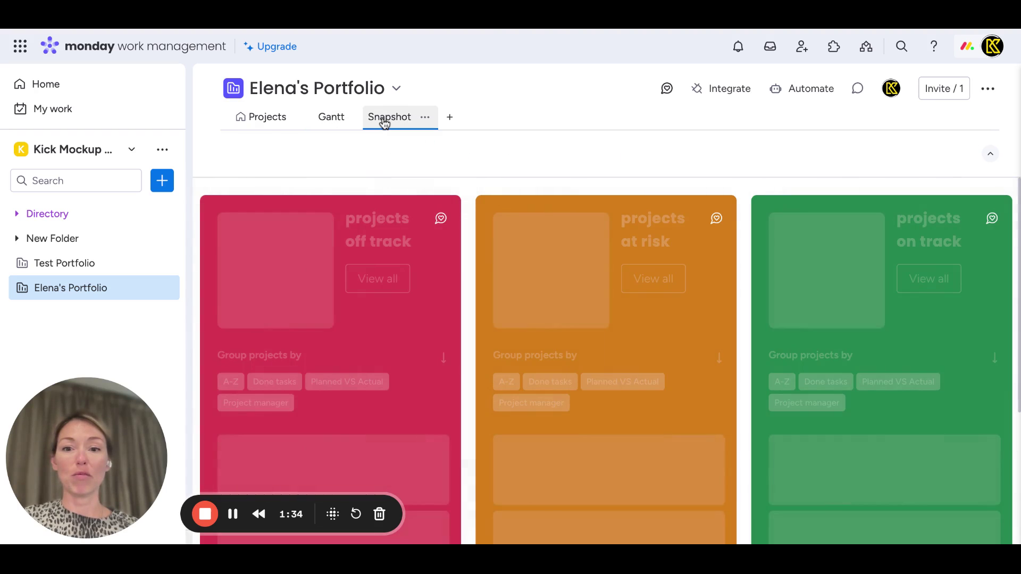
left_click(255, 121)
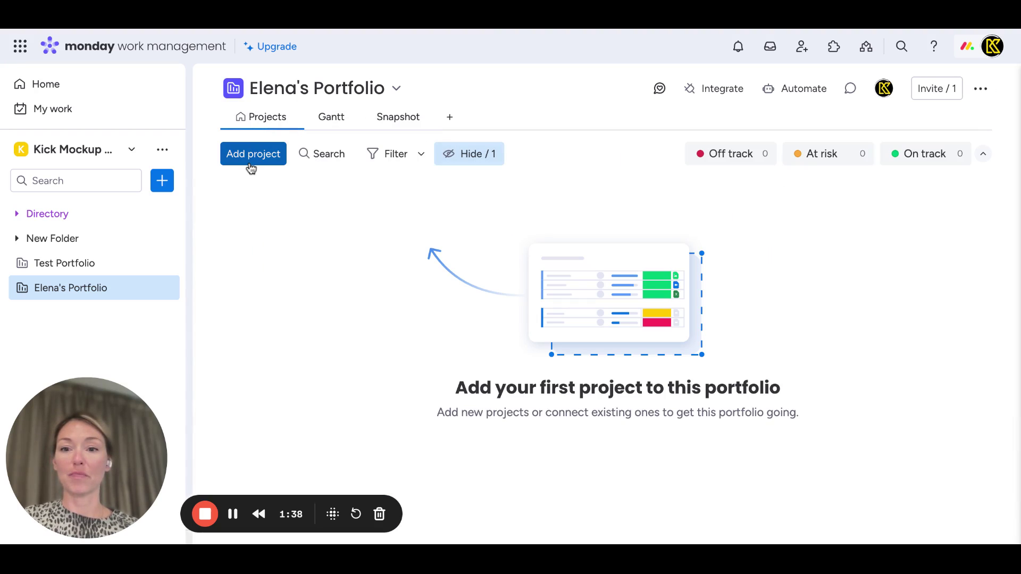
Add a new Single project template project named 'Elena's project 1'
left_click(251, 154)
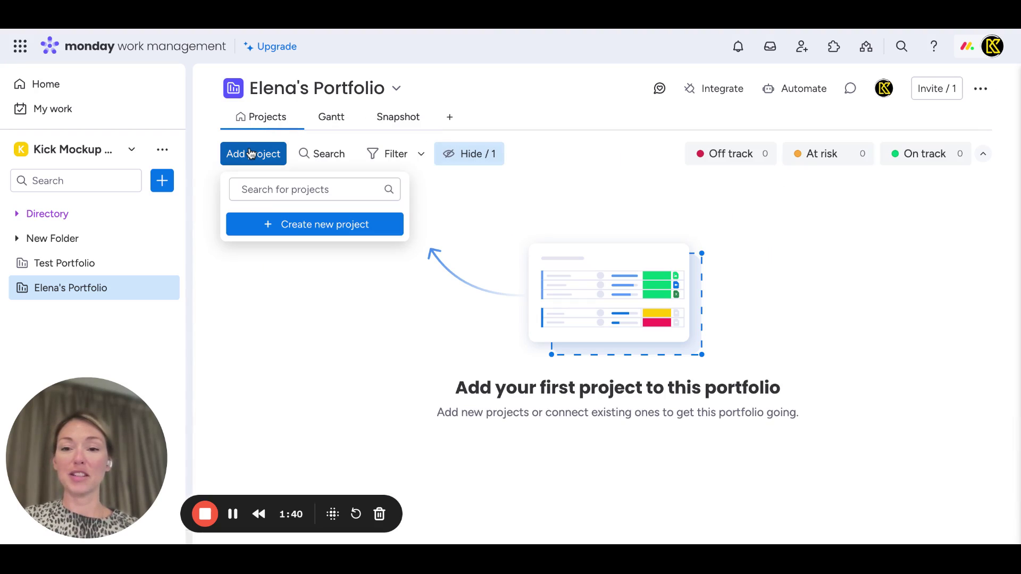
left_click(280, 235)
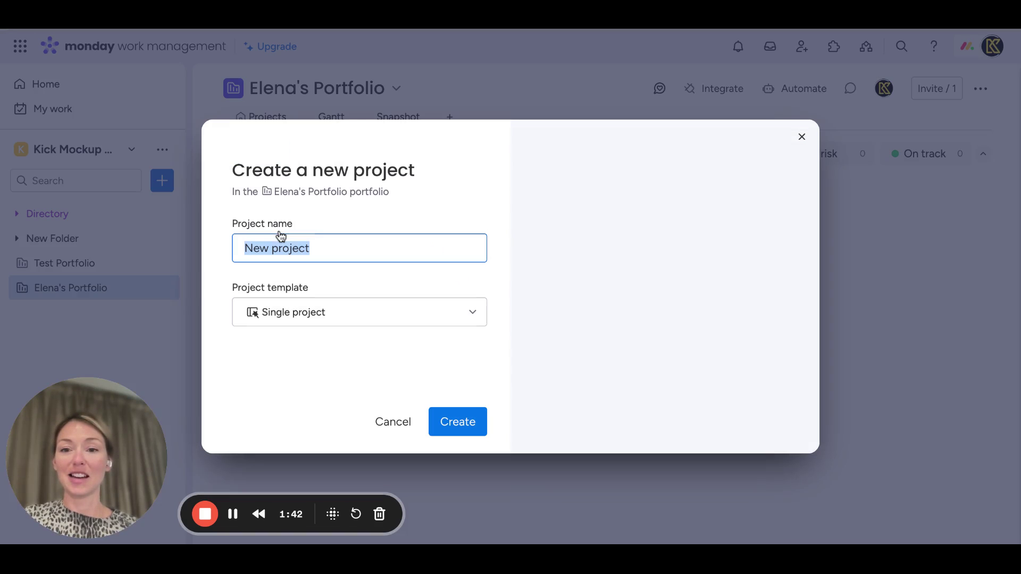
left_click(371, 319)
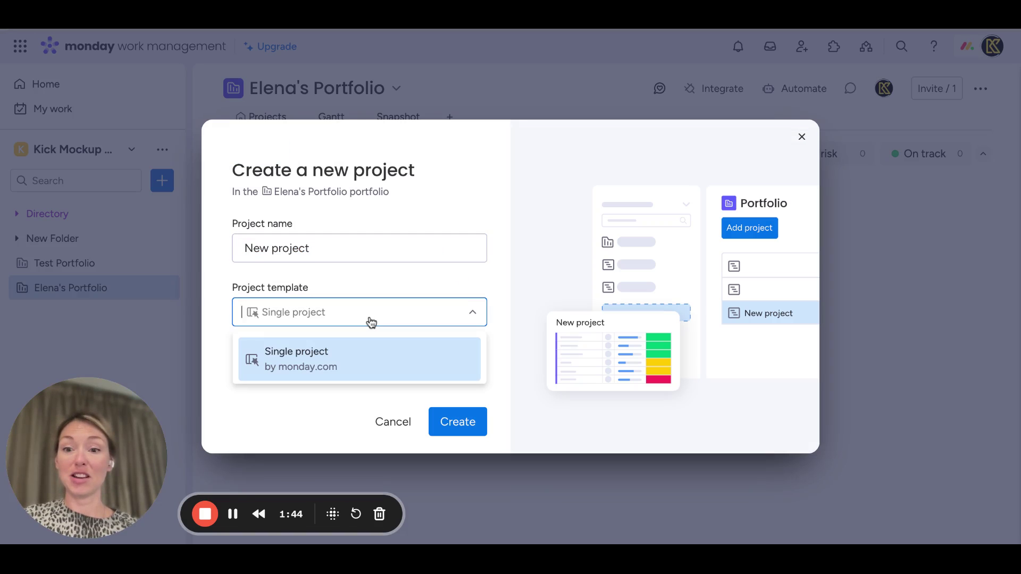
left_click(371, 319)
left_click(330, 325)
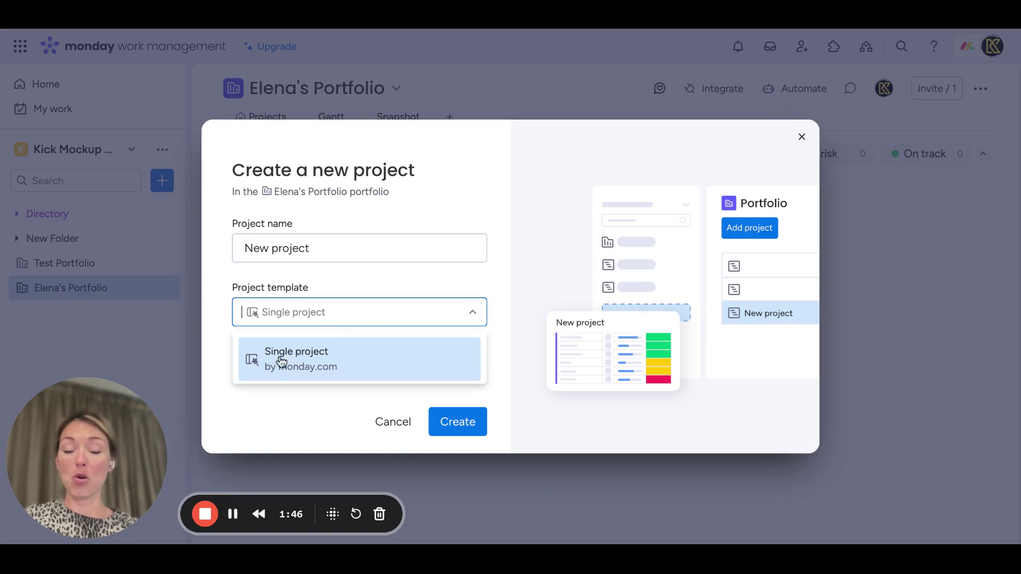
left_click(298, 248)
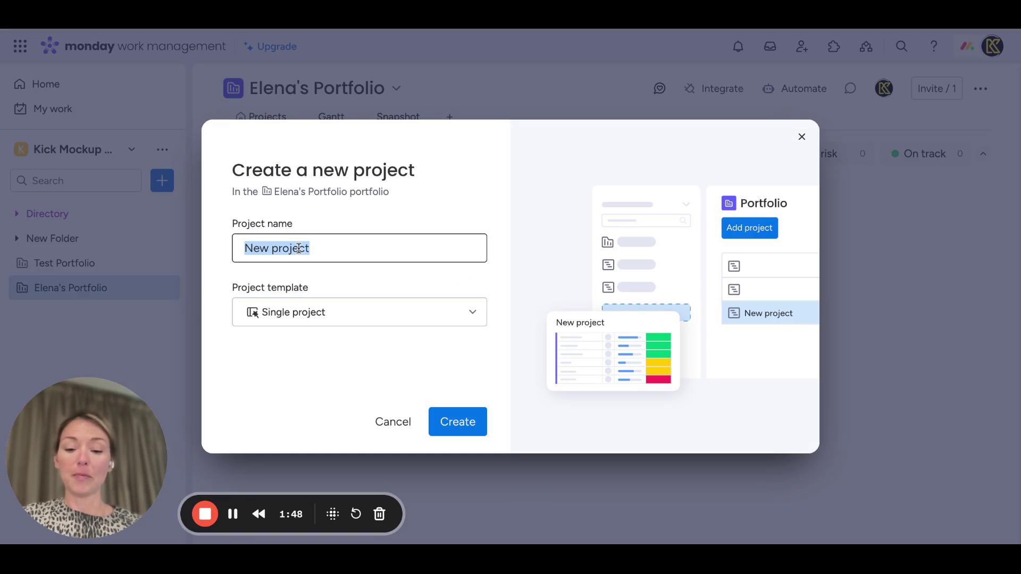
type("Elena's project")
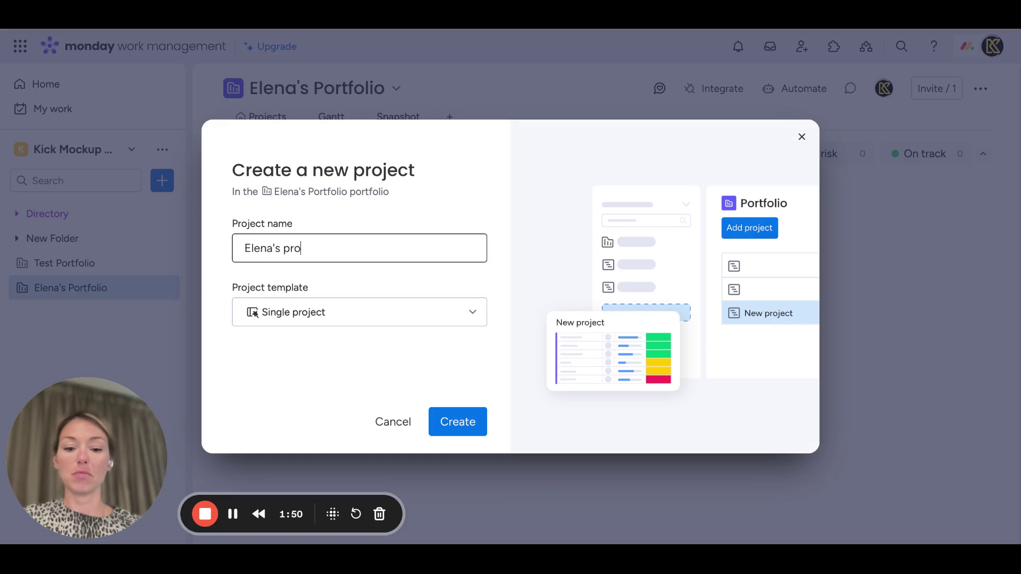
type(" 1")
key("Return")
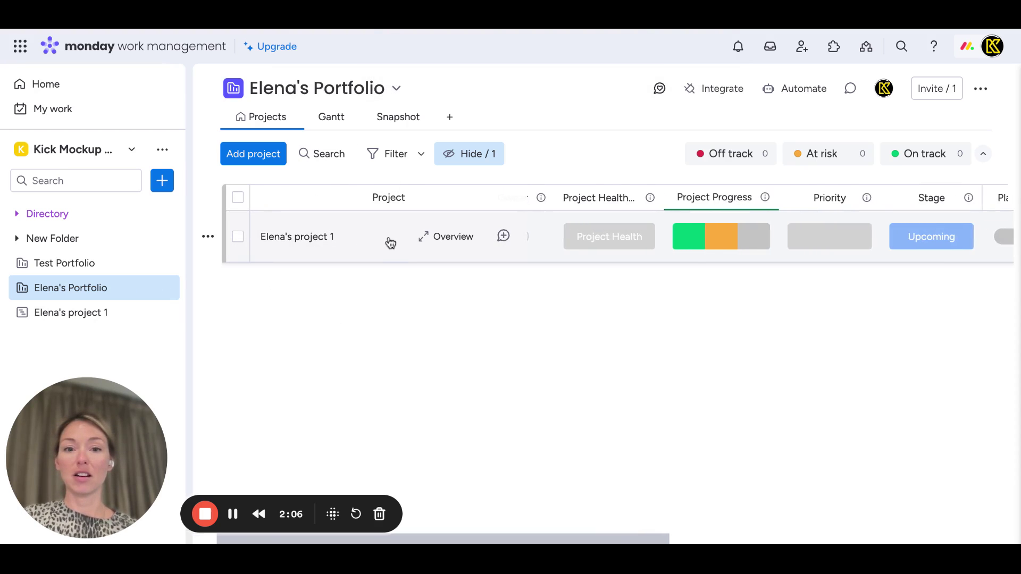
Scan the widened portfolio table, then review Elena's project 1's Main Table columns
left_click(174, 78)
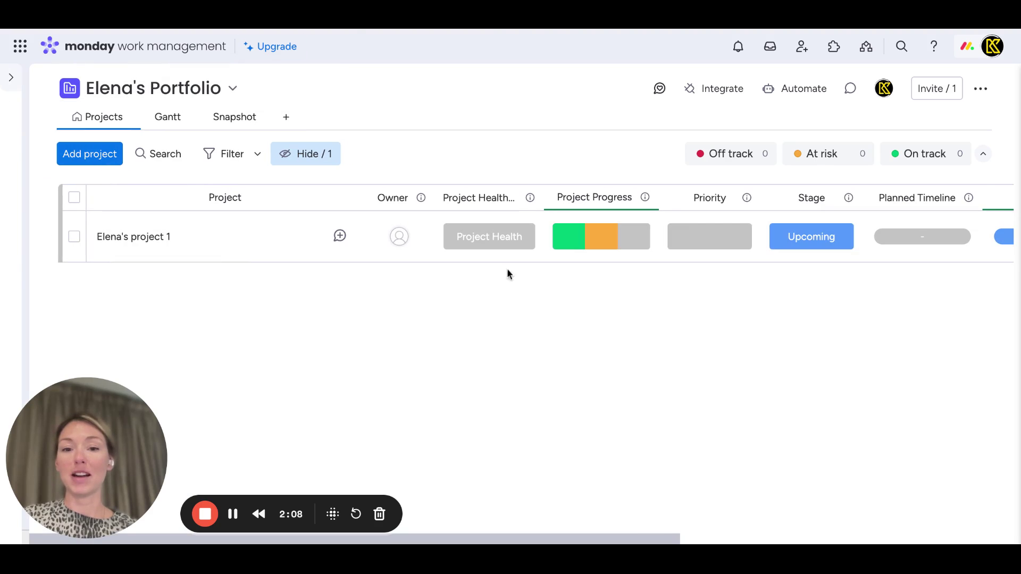
scroll(433, 308, "right", 2)
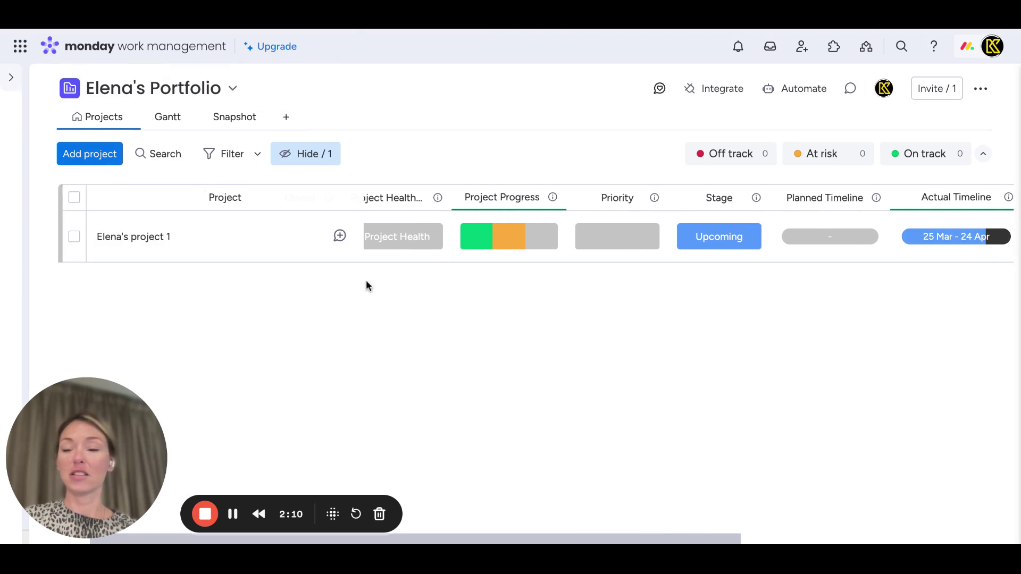
left_click(12, 78)
left_click(52, 318)
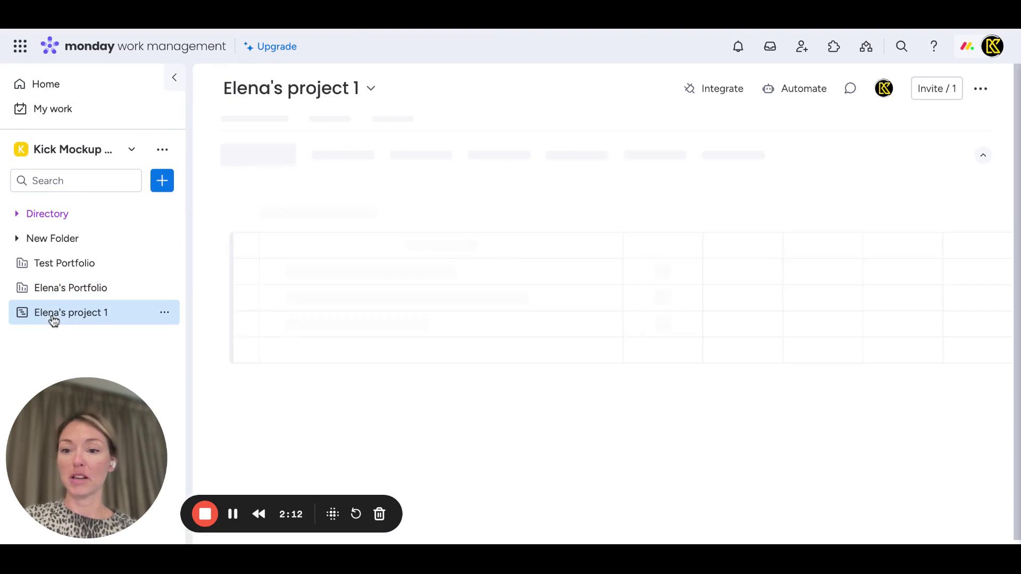
left_click(174, 78)
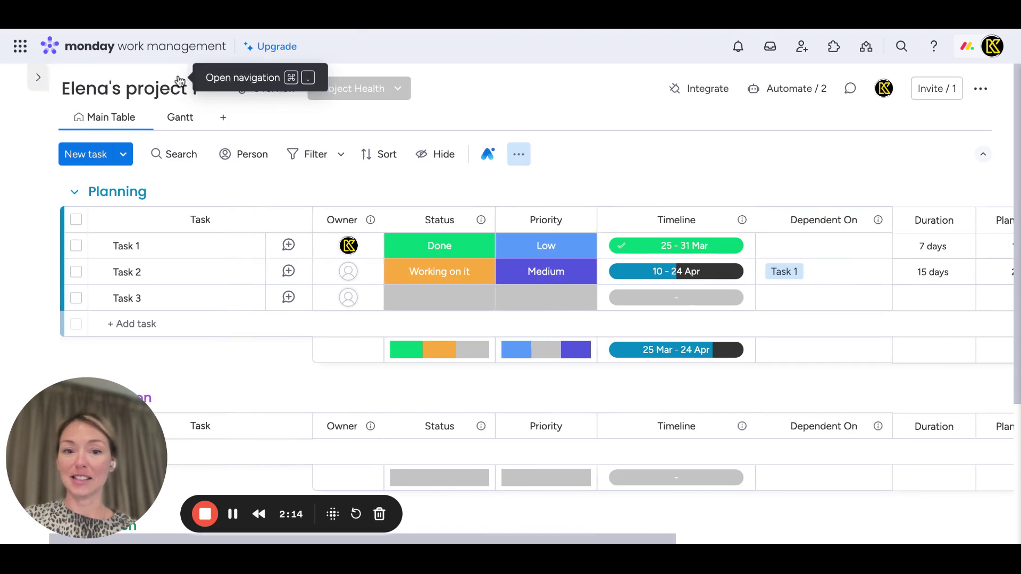
scroll(743, 310, "right", 10)
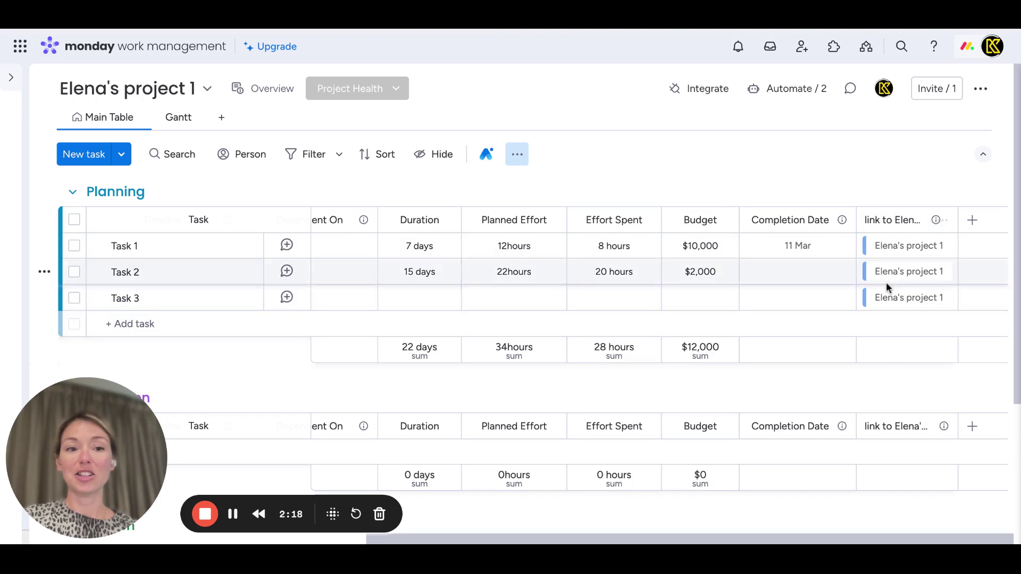
Return to Elena's Portfolio with the sidebar collapsed and scroll across its columns
left_click(10, 77)
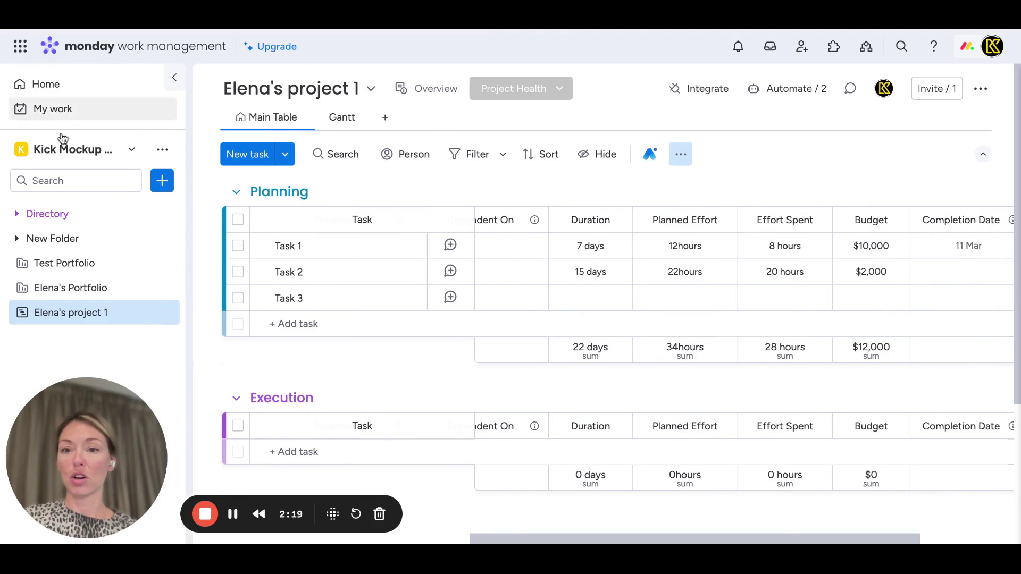
left_click(48, 291)
left_click(175, 76)
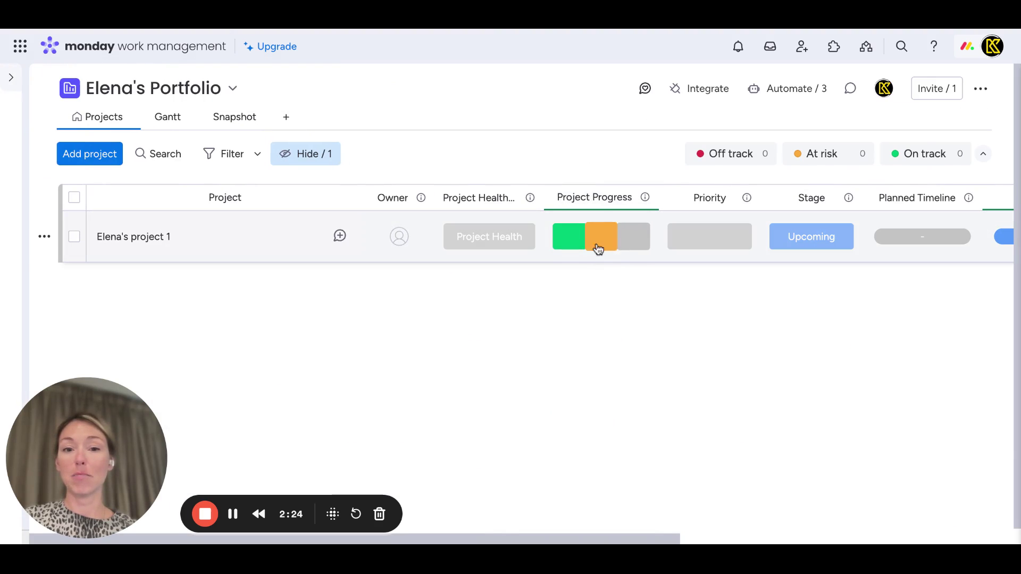
scroll(635, 242, "right", 3)
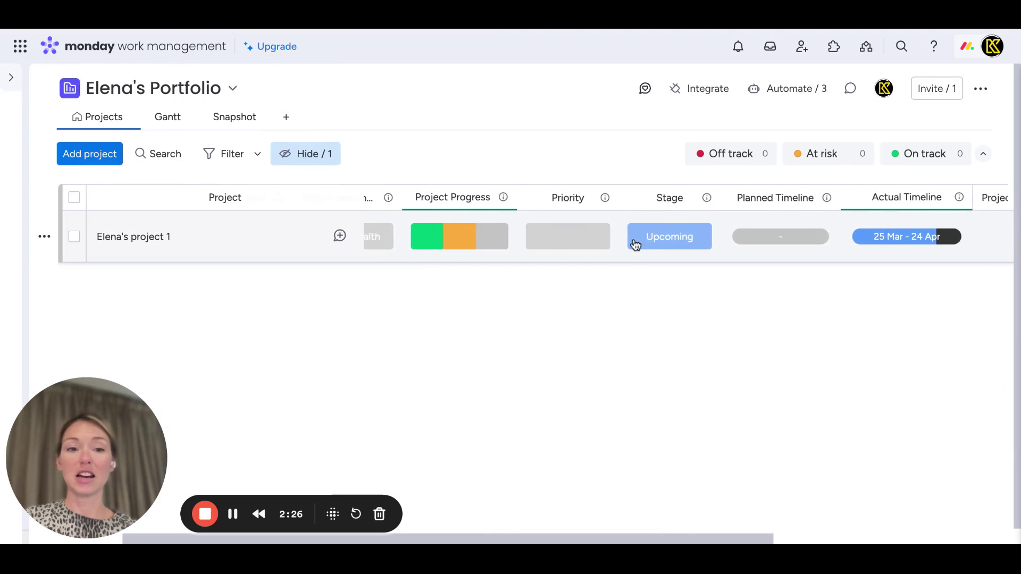
scroll(635, 242, "right", 4)
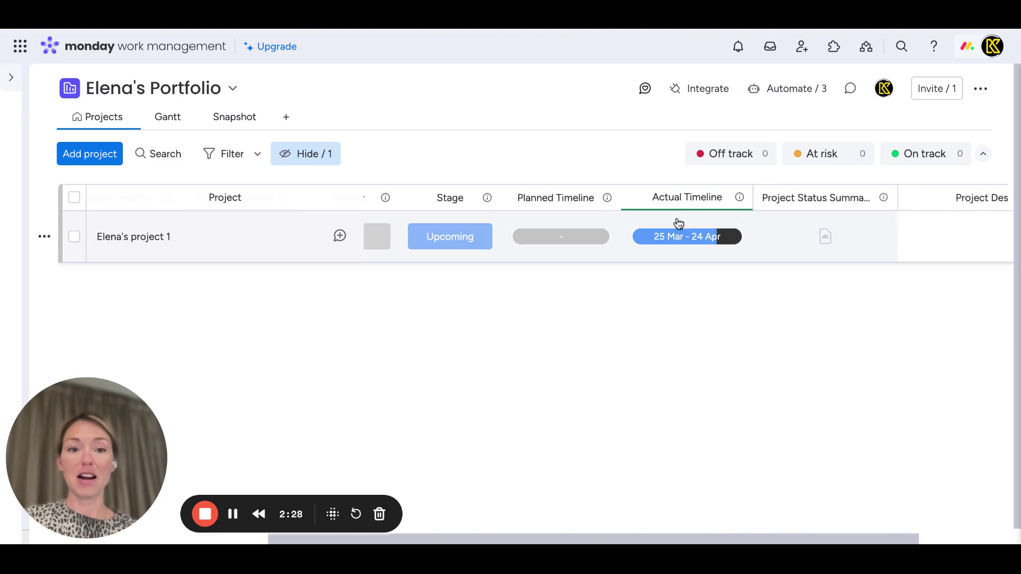
scroll(700, 249, "right", 3)
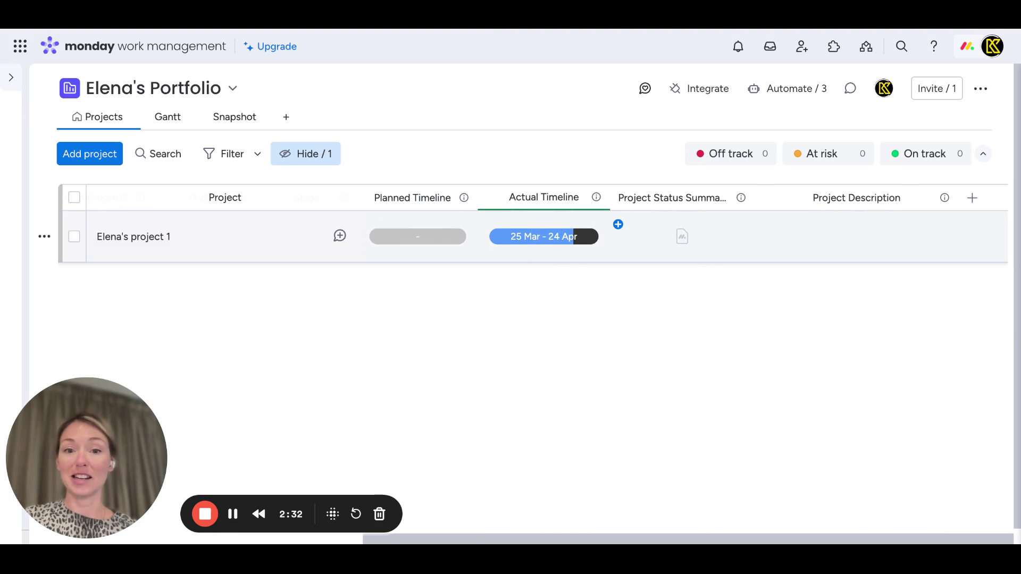
scroll(532, 237, "left", 10)
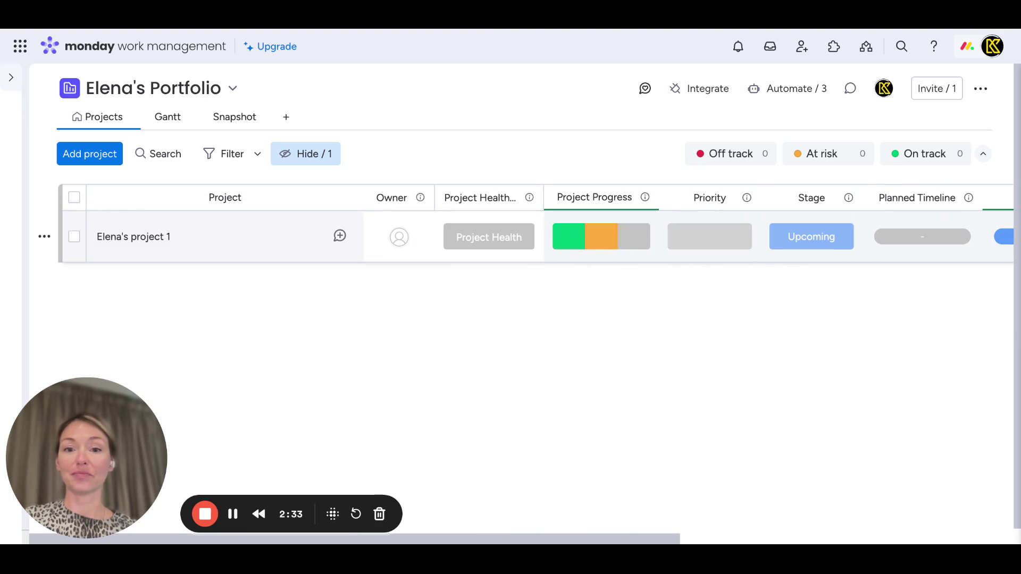
Mark Elena's project 1 At risk and try the health filter chips, ending on At risk
left_click(488, 236)
left_click(489, 324)
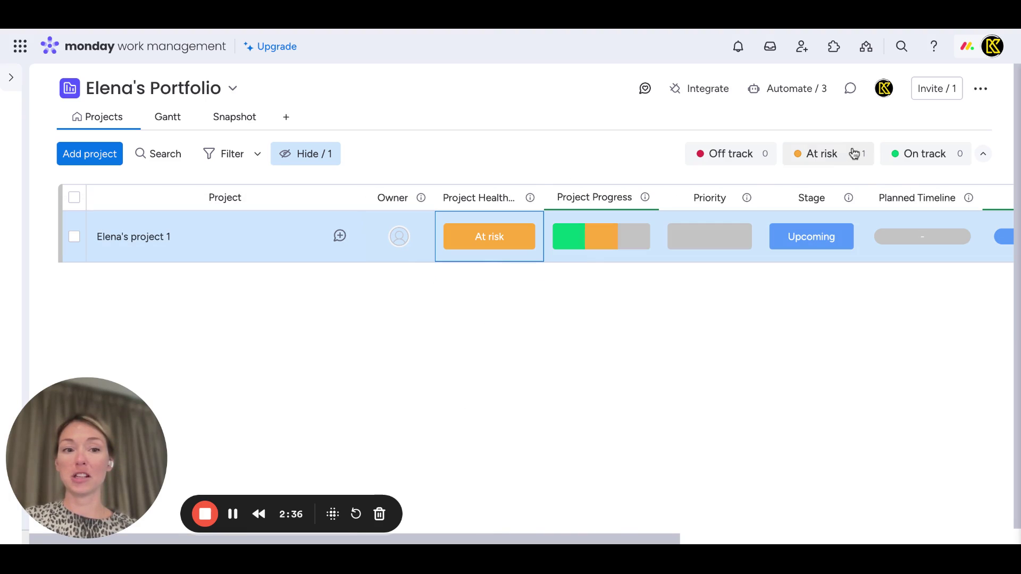
left_click(734, 158)
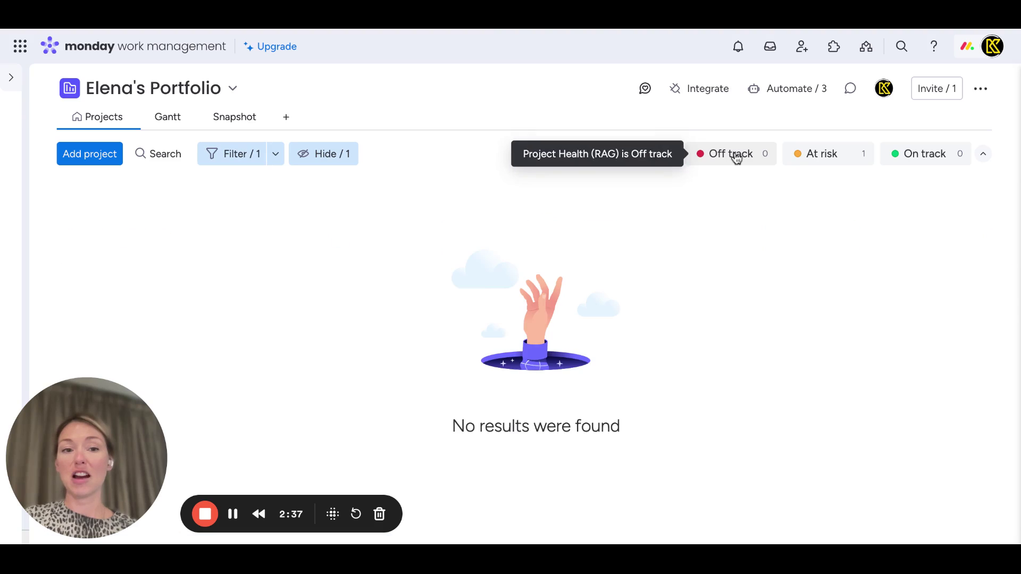
left_click(820, 155)
left_click(905, 156)
left_click(845, 155)
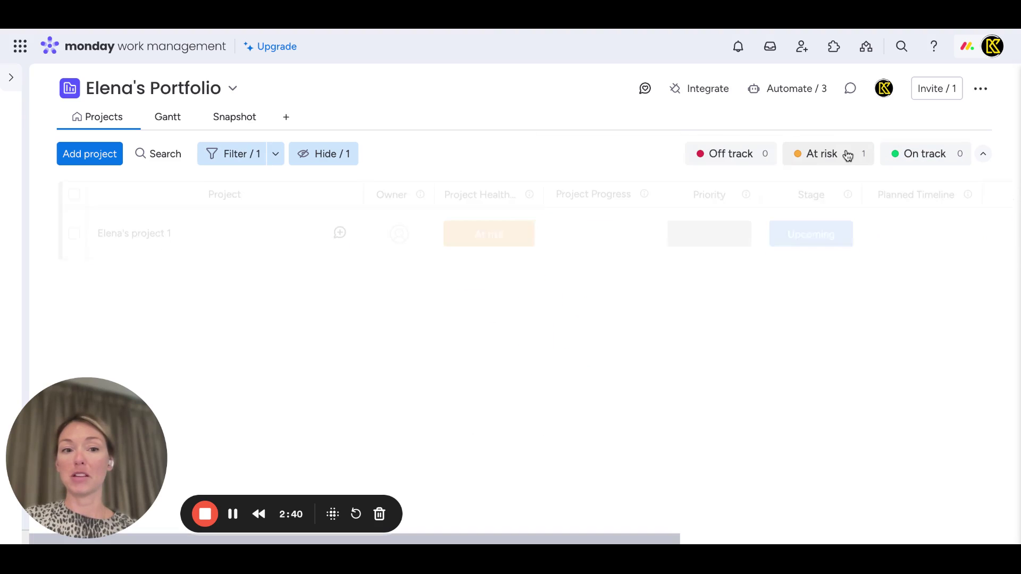
left_click(734, 155)
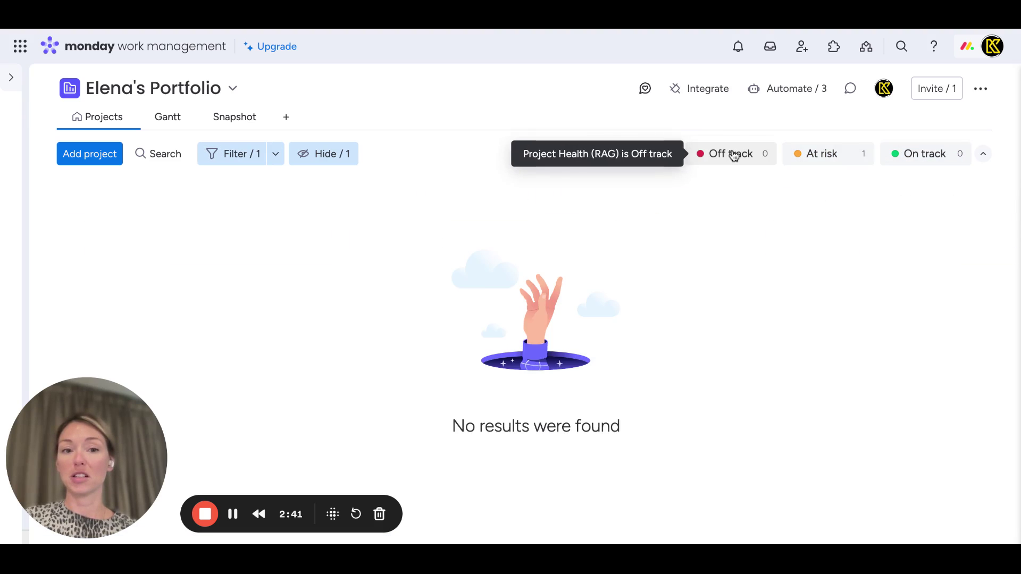
left_click(795, 153)
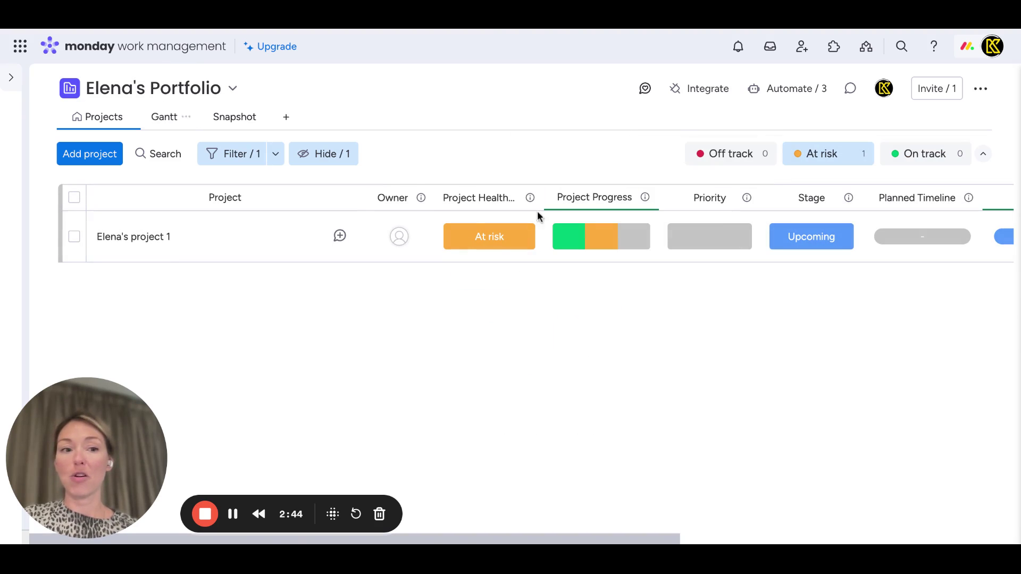
Set the project's Planned Timeline to 9 – 26 April
scroll(863, 369, "right", 3)
left_click(832, 243)
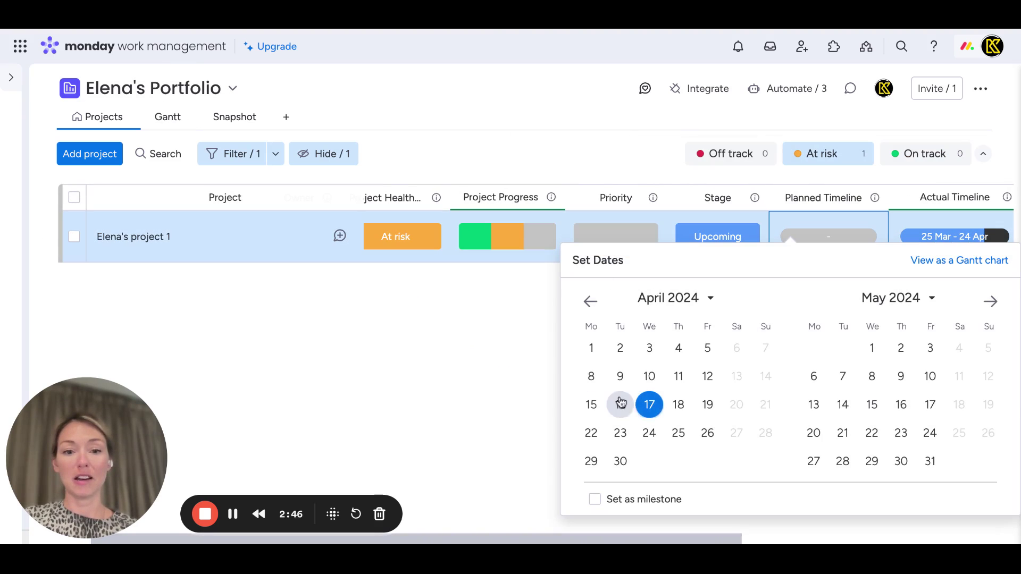
left_click(620, 376)
left_click(706, 435)
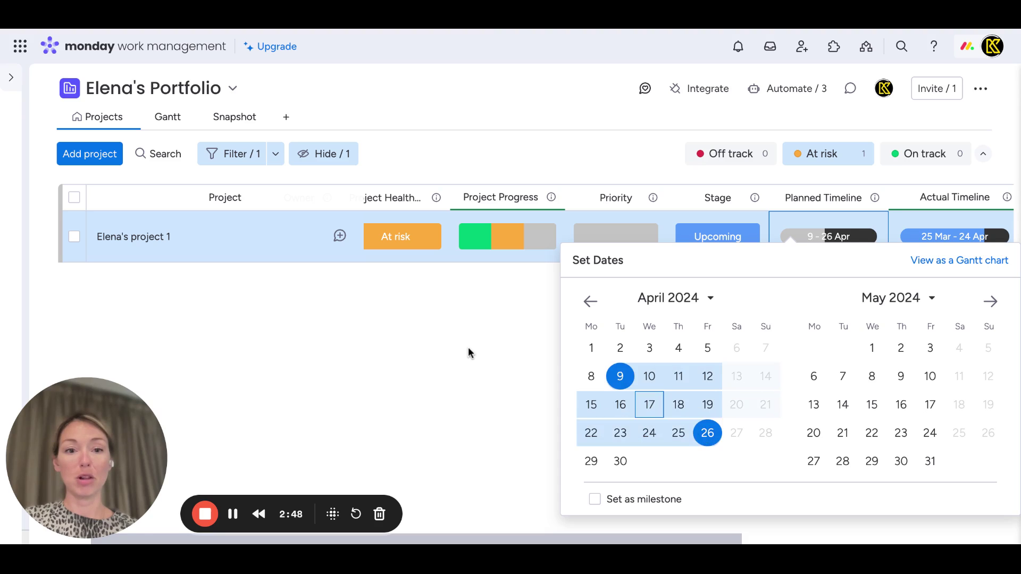
left_click(467, 353)
Set the project's Priority to Critical
scroll(493, 277, "right", 5)
left_click(473, 239)
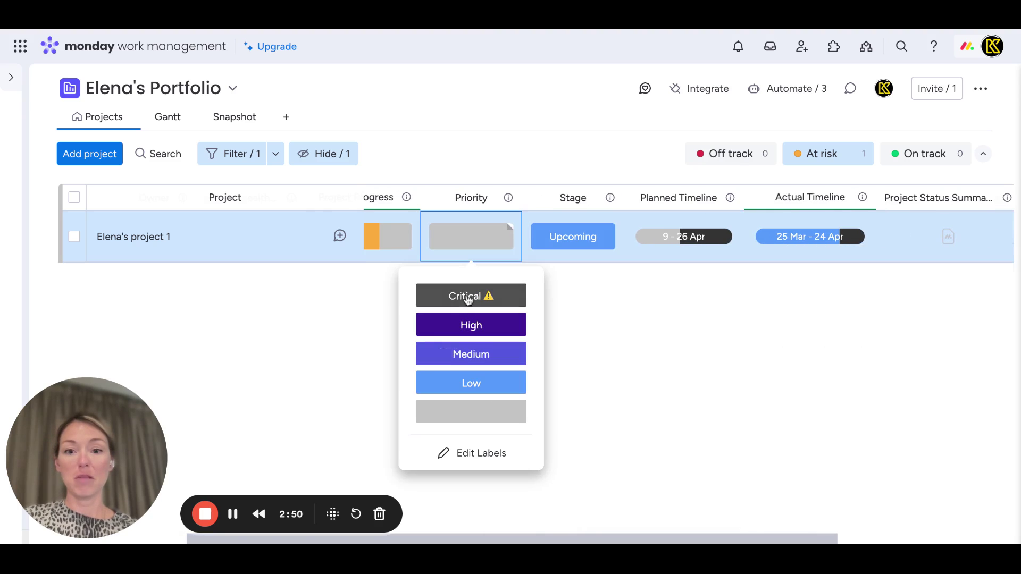
left_click(470, 298)
scroll(643, 295, "right", 6)
scroll(643, 295, "right", 3)
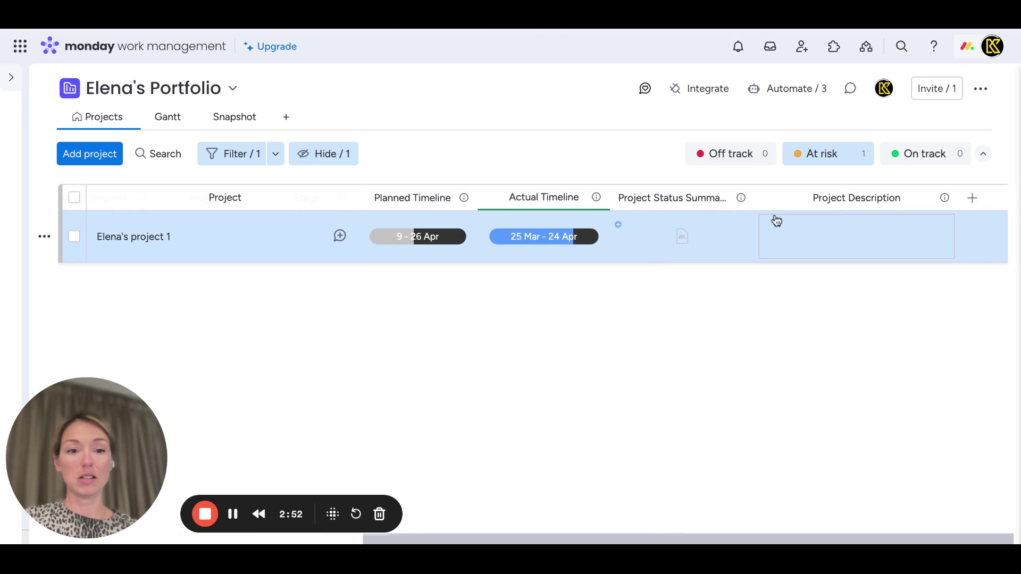
Inspect Elena's project 1's bar on the Gantt timeline, then switch to Snapshot
left_click(175, 126)
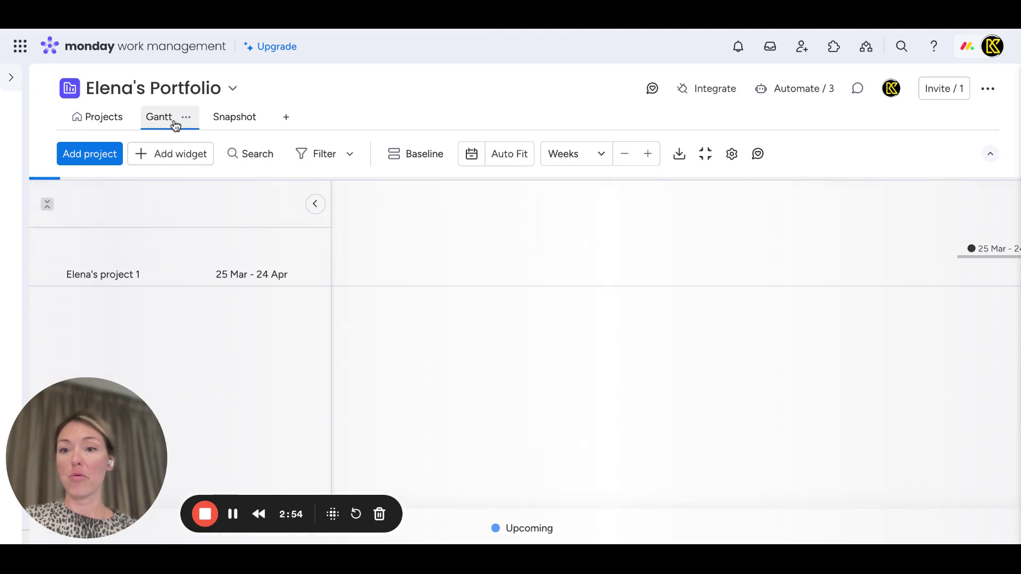
scroll(570, 338, "left", 5)
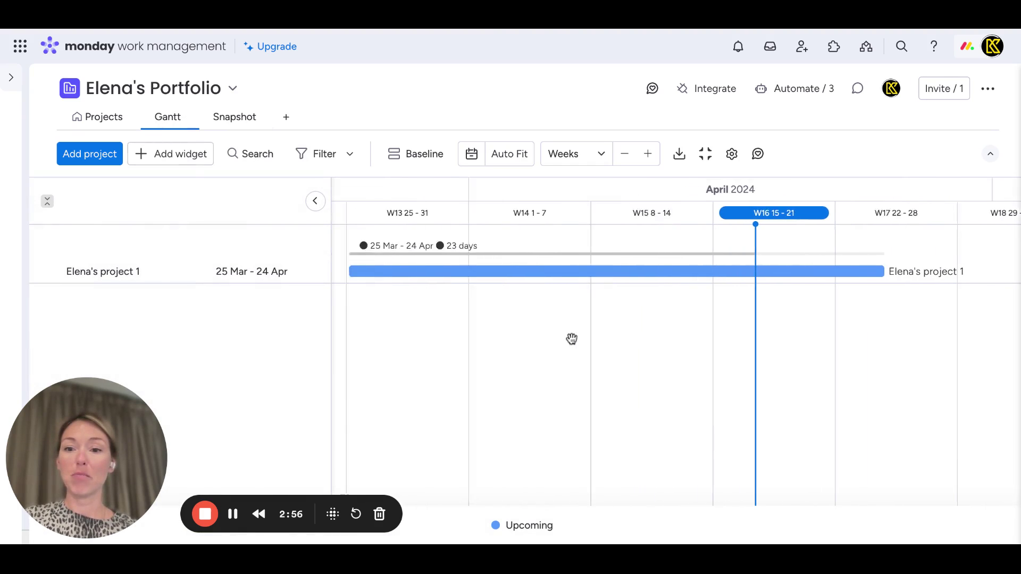
scroll(570, 338, "right", 5)
scroll(569, 338, "left", 1)
scroll(572, 338, "left", 1)
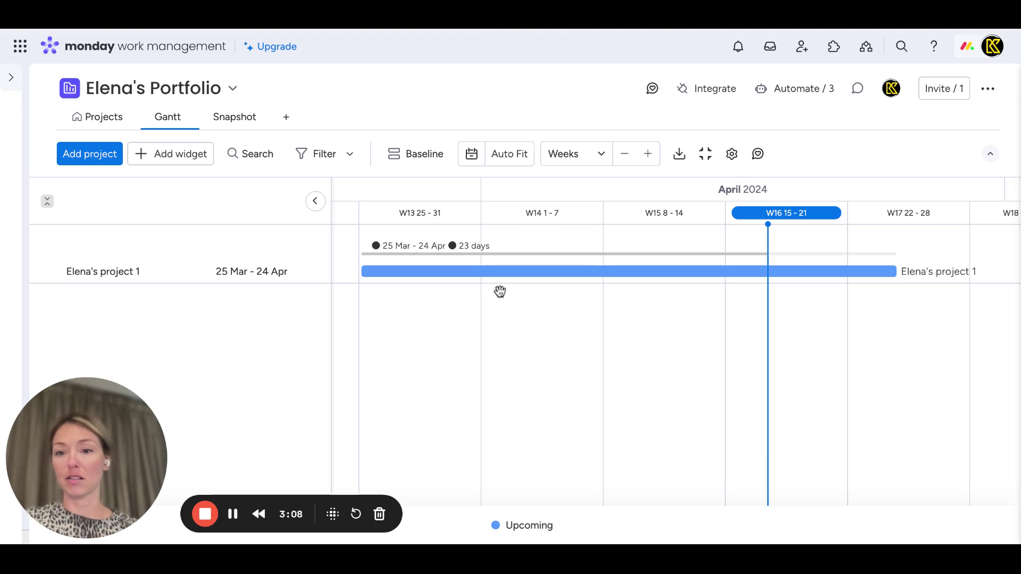
left_click(241, 120)
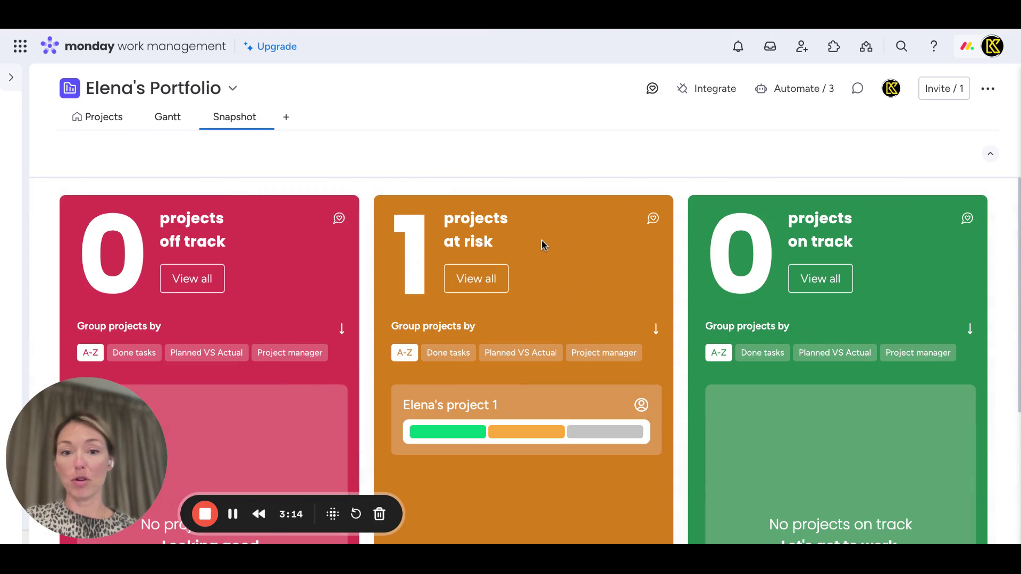
Compare Done tasks and Project manager groupings on the At risk card, keeping Planned VS Actual
scroll(541, 239, "down", 1)
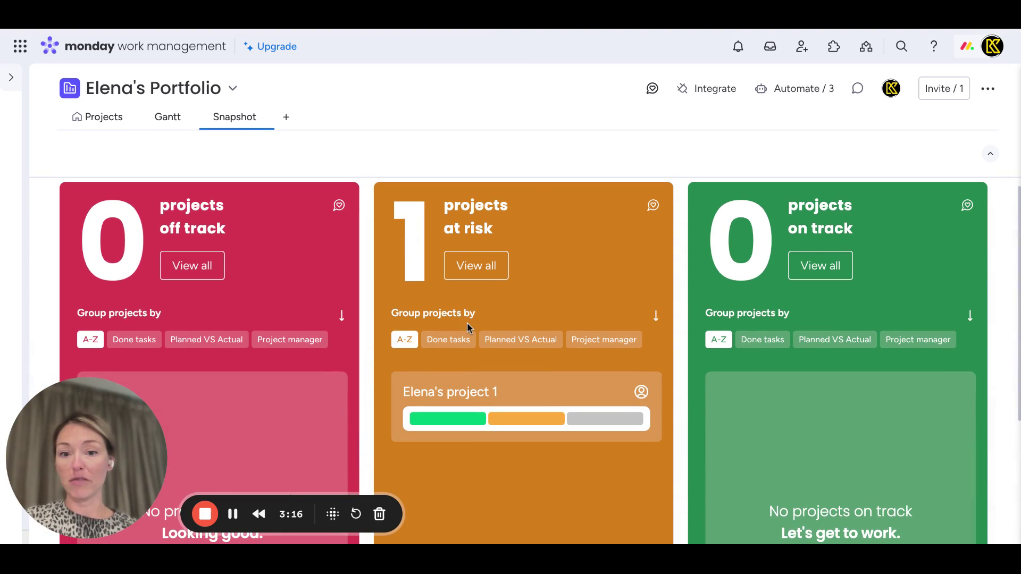
scroll(468, 327, "down", 2)
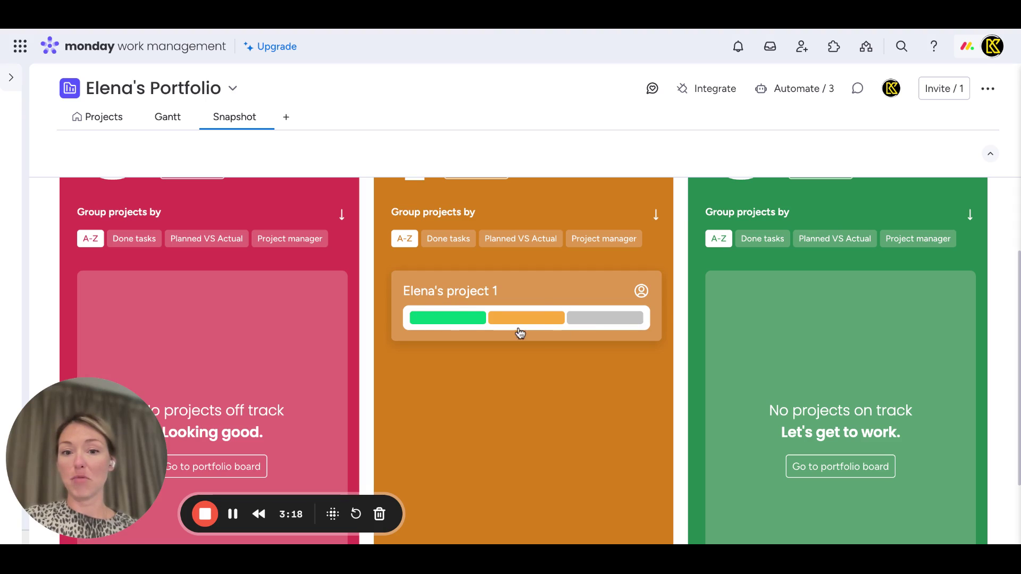
scroll(574, 289, "up", 2)
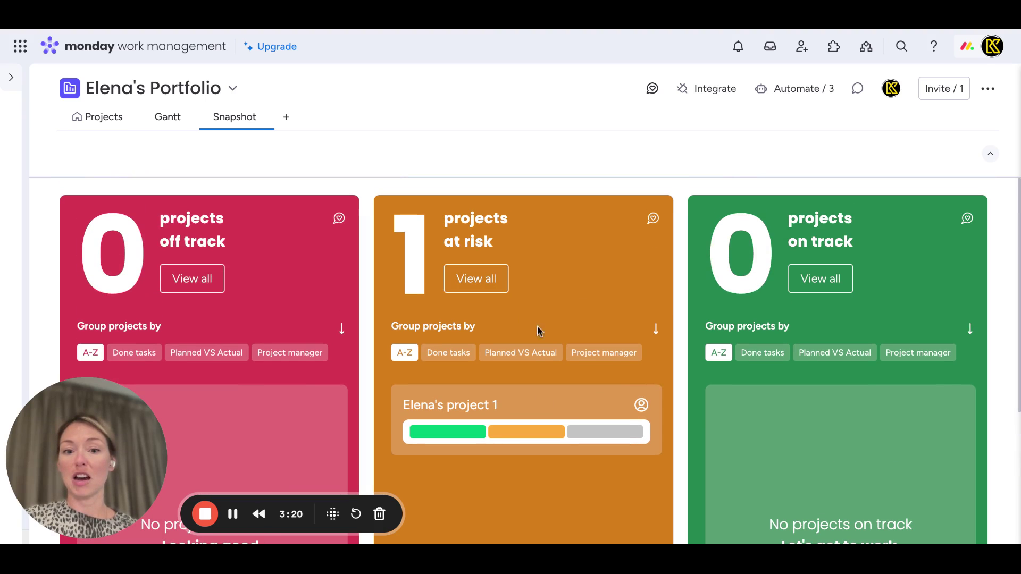
left_click(524, 353)
scroll(533, 382, "down", 2)
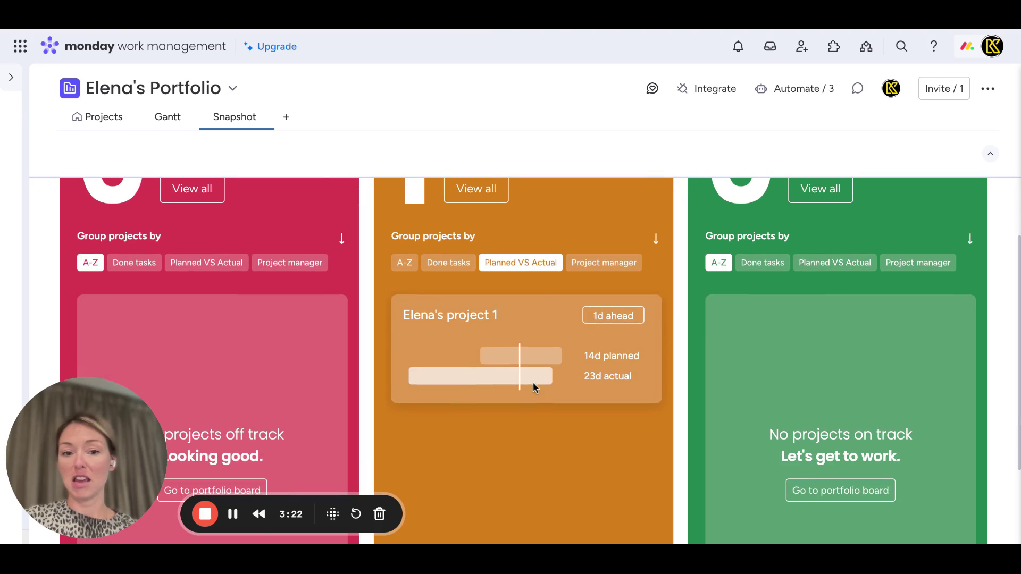
left_click(450, 262)
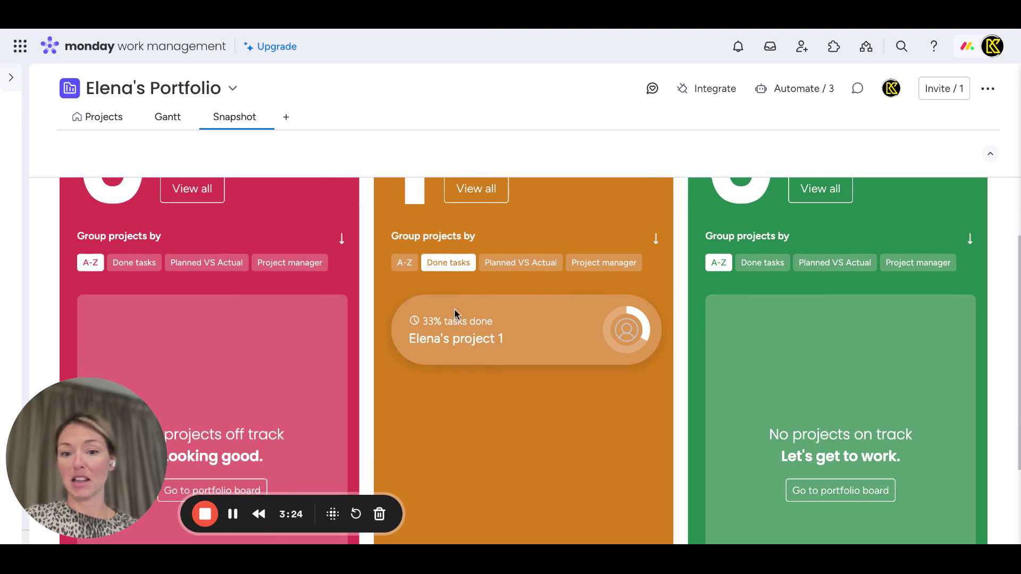
left_click(530, 266)
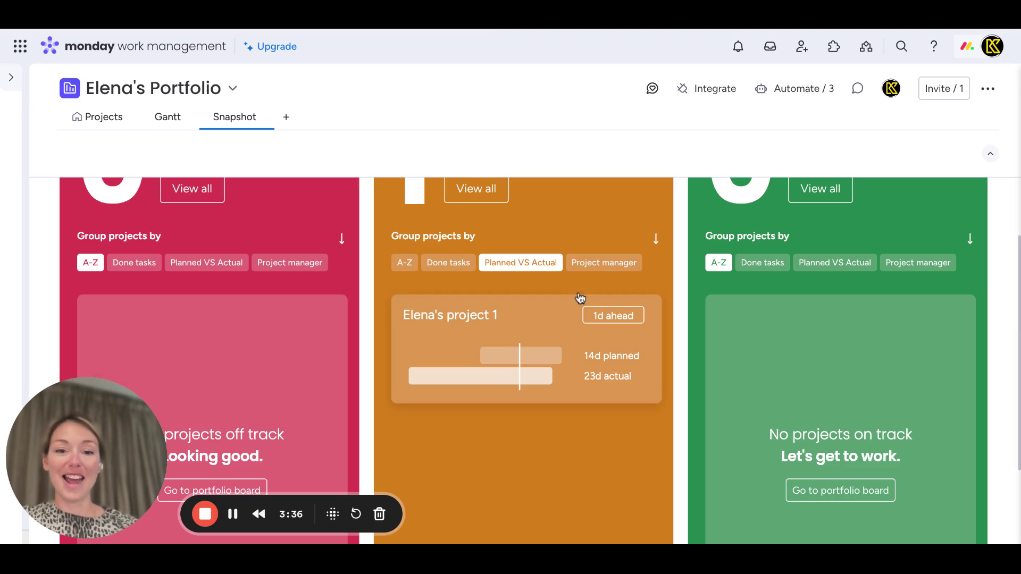
left_click(606, 262)
left_click(526, 268)
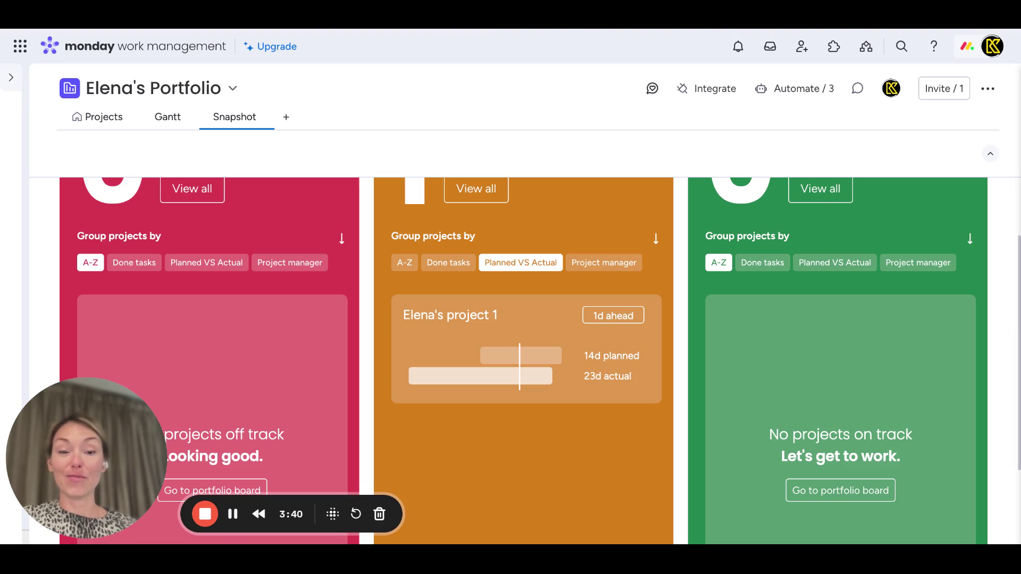
scroll(524, 361, "up", 2)
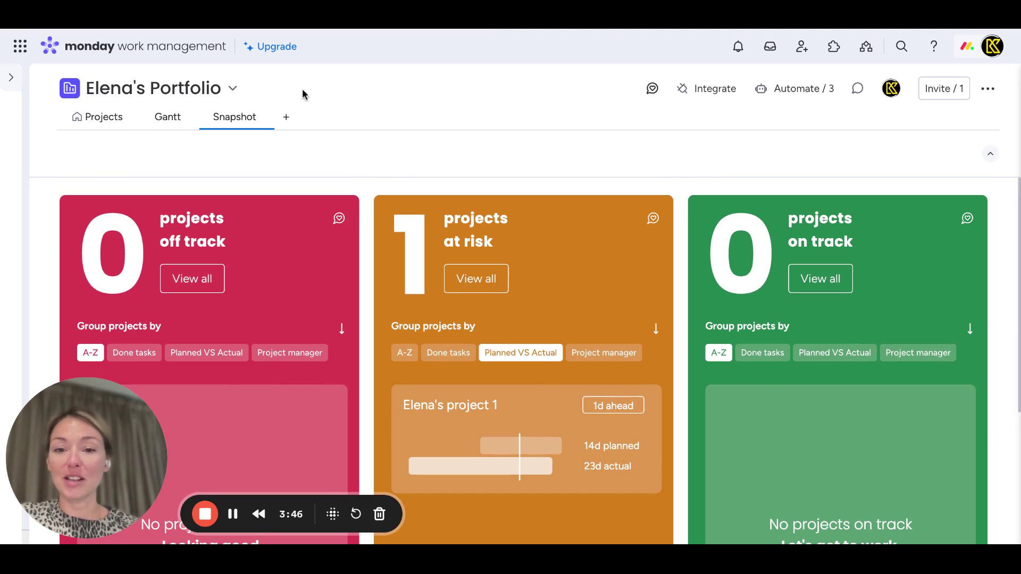
left_click(168, 117)
Open Elena's project 1's board with the sidebar collapsed and scroll through its tasks and columns
left_click(102, 118)
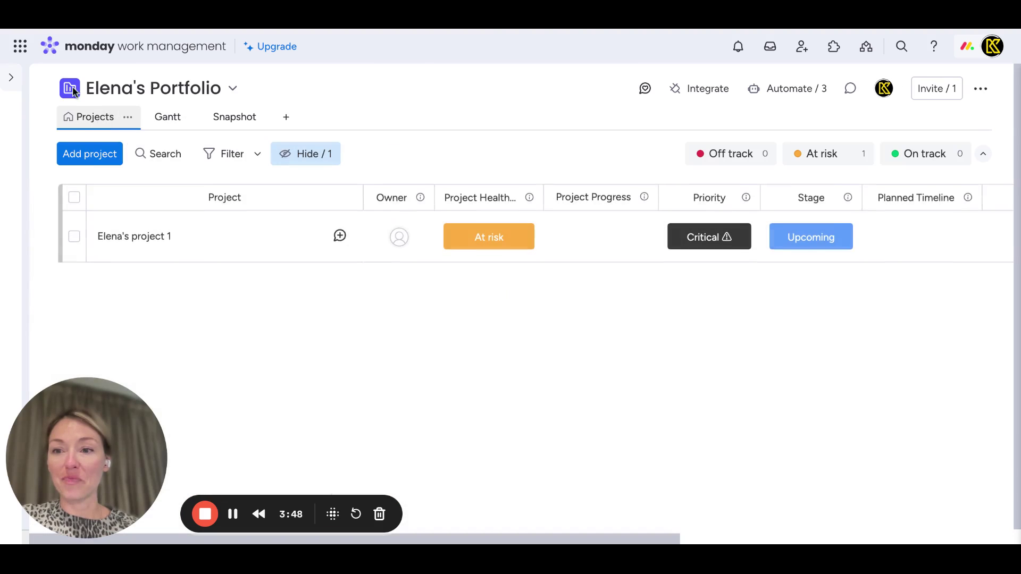
left_click(11, 78)
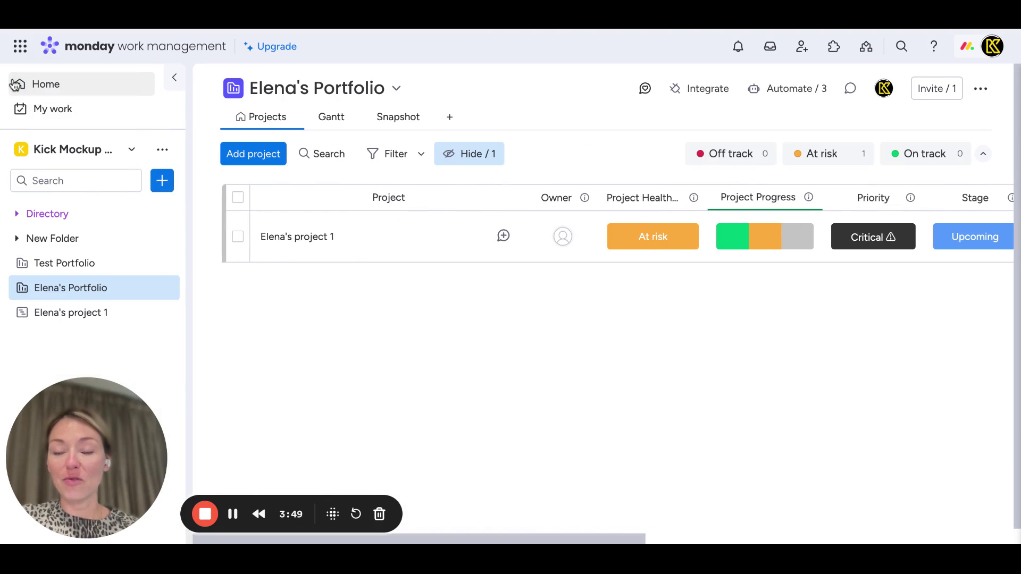
left_click(47, 319)
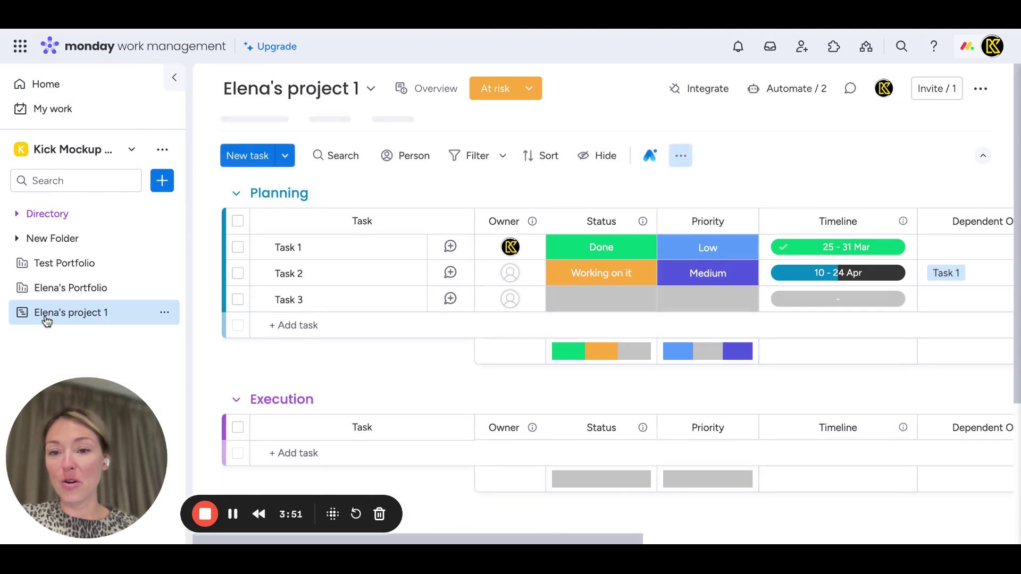
left_click(175, 78)
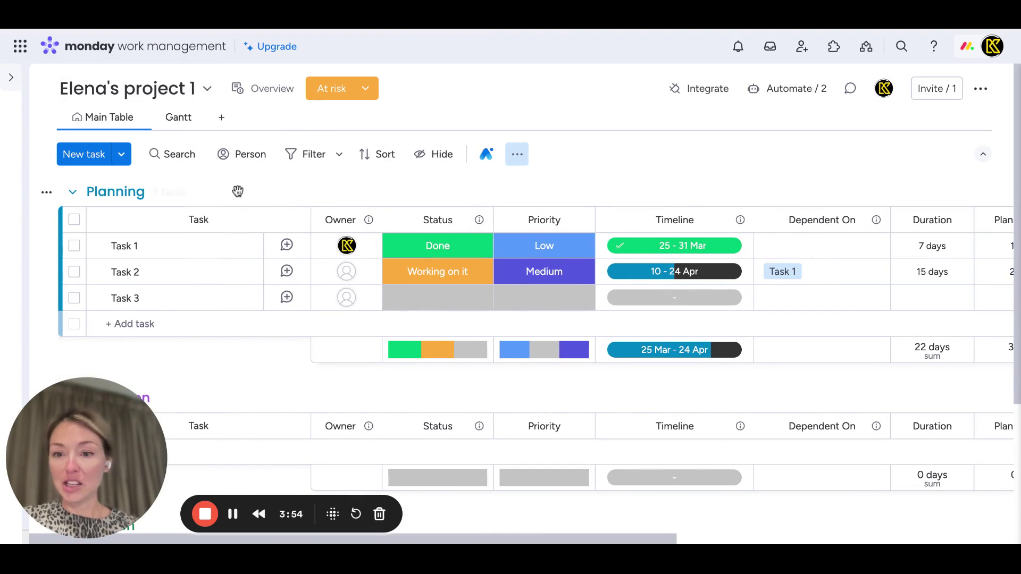
scroll(212, 260, "down", 3)
scroll(213, 260, "up", 3)
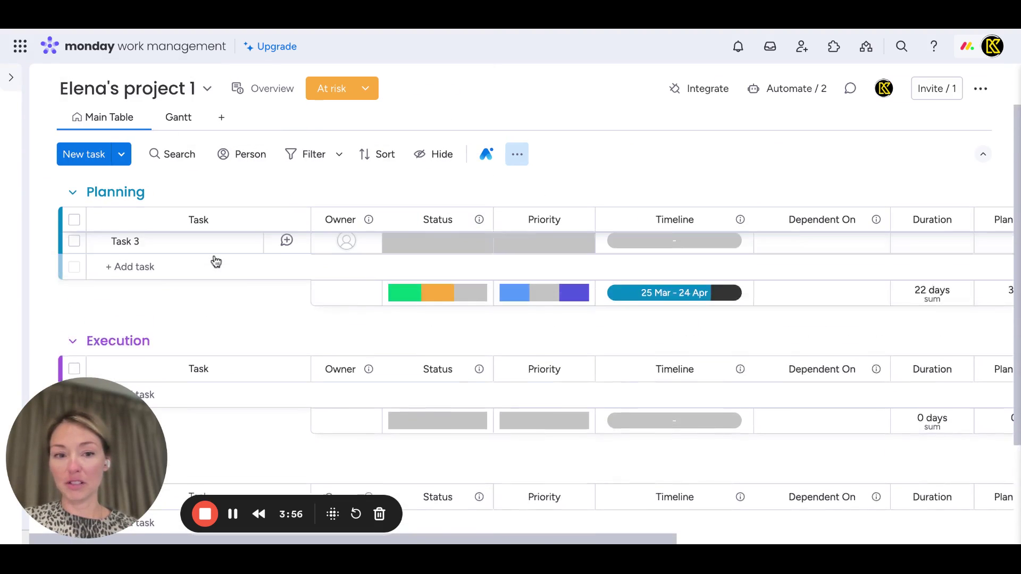
scroll(419, 302, "right", 7)
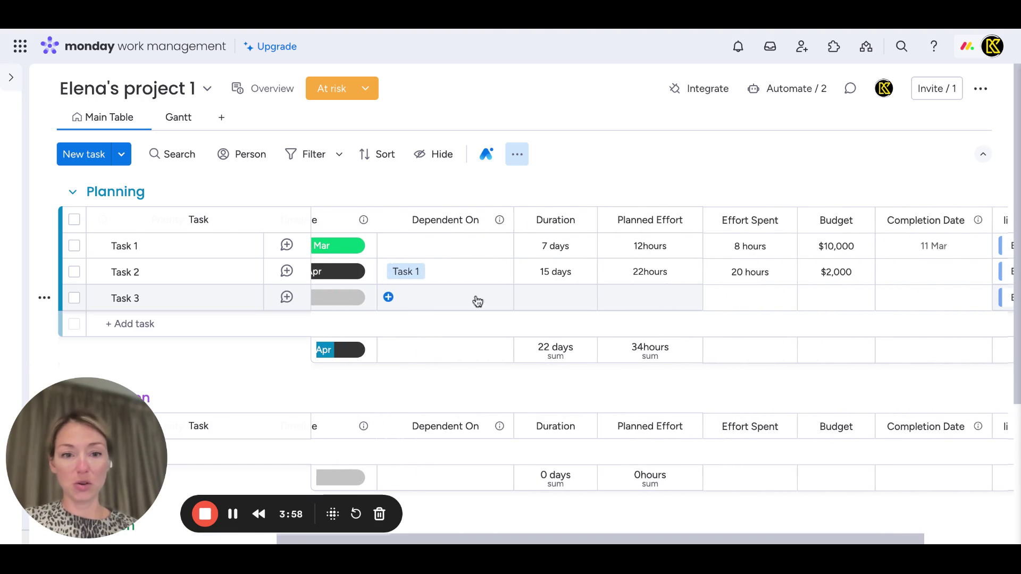
scroll(636, 287, "right", 3)
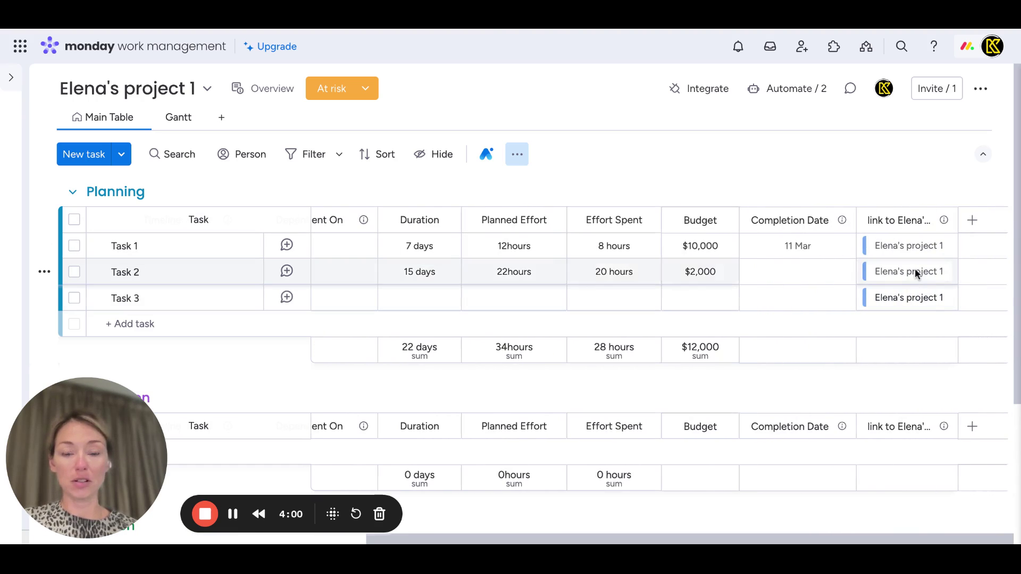
scroll(914, 271, "left", 6)
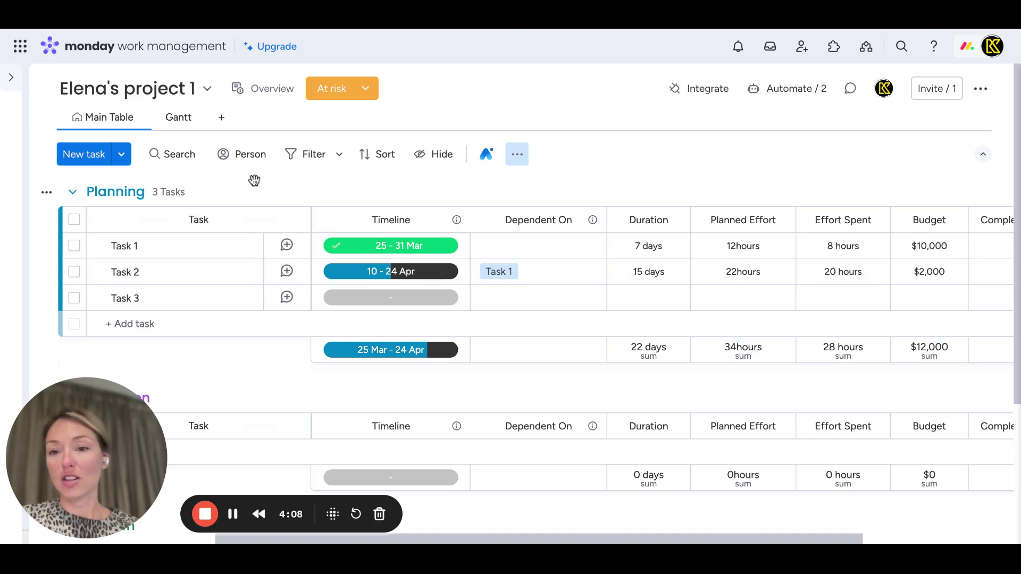
Set Elena's project 1 health to On track with a published status note, then open Elena's Portfolio
left_click(346, 88)
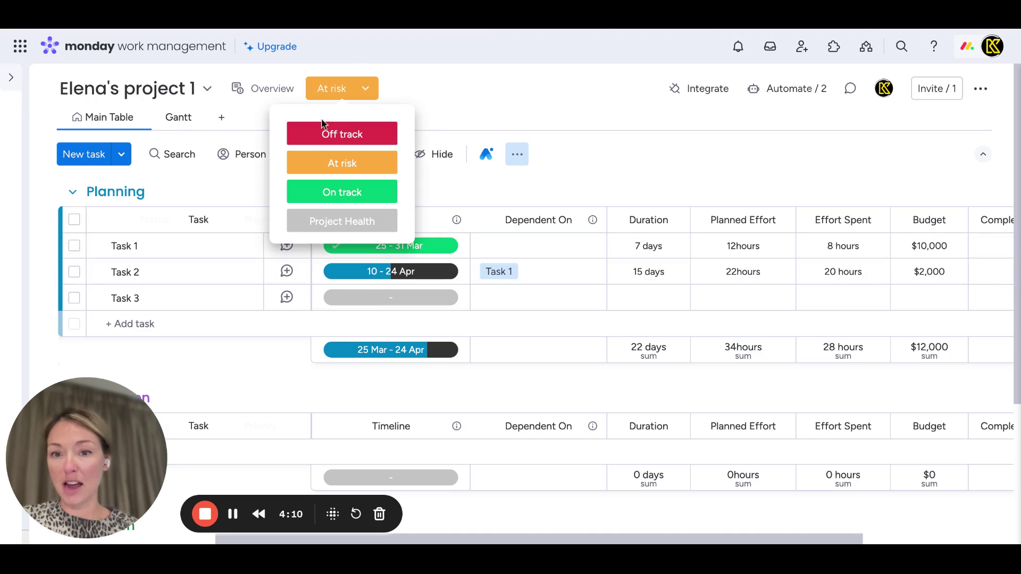
left_click(324, 204)
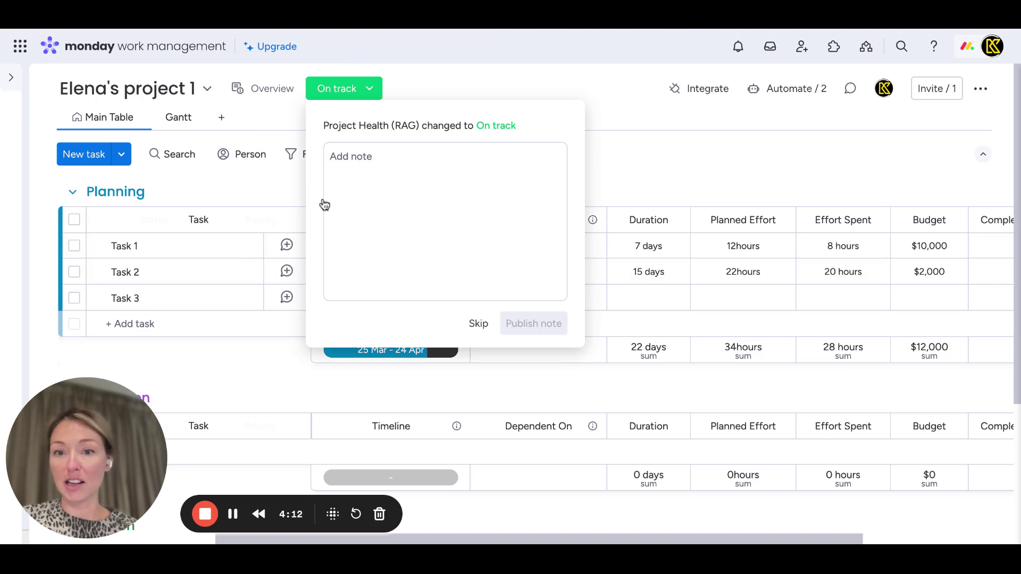
left_click(365, 166)
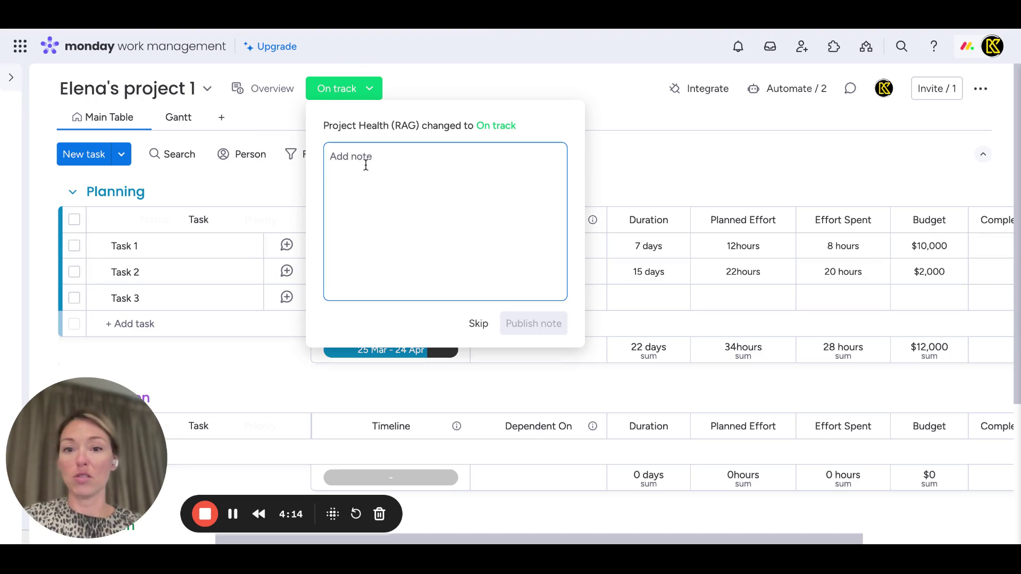
type("This is going well")
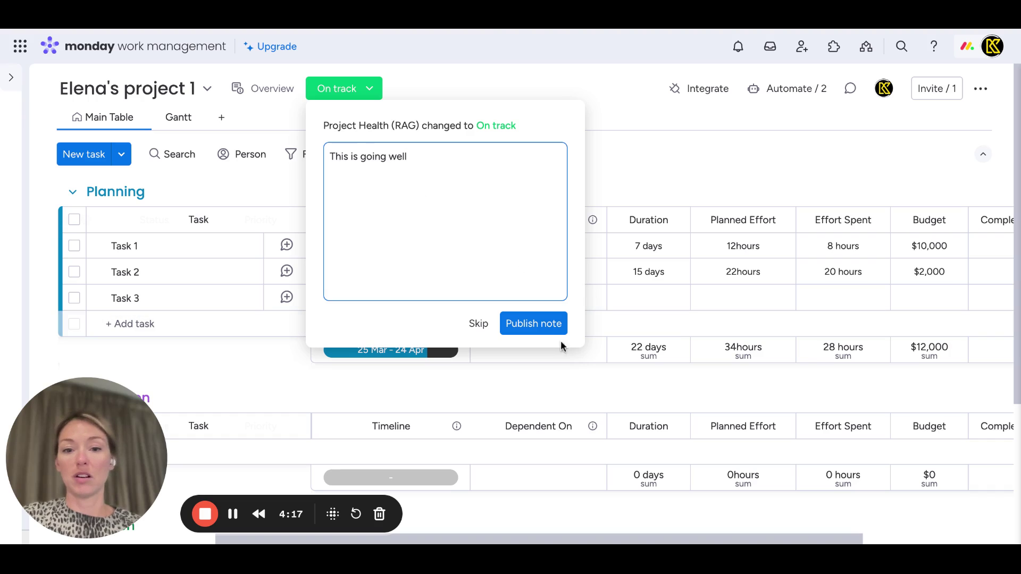
left_click(547, 329)
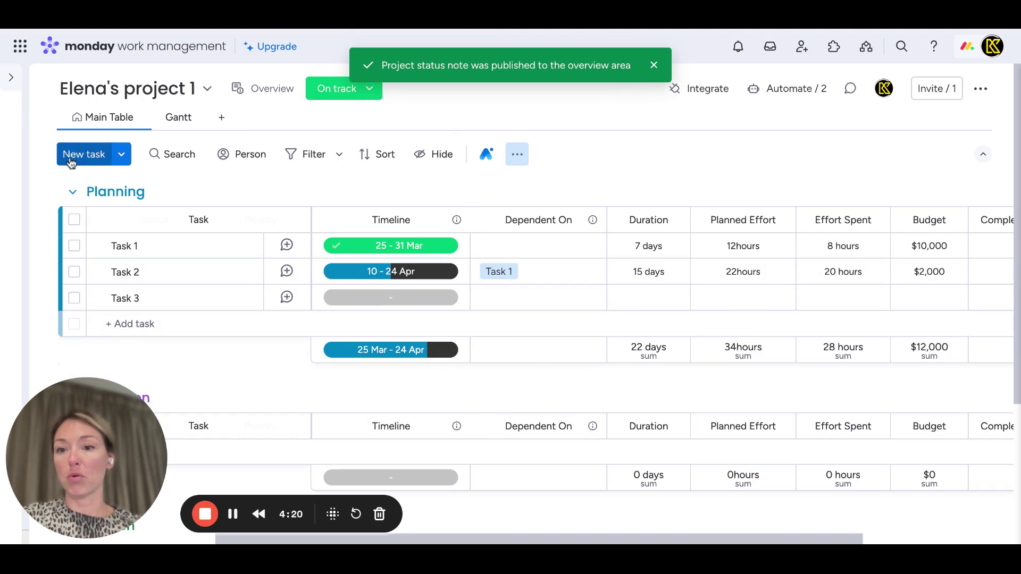
left_click(10, 77)
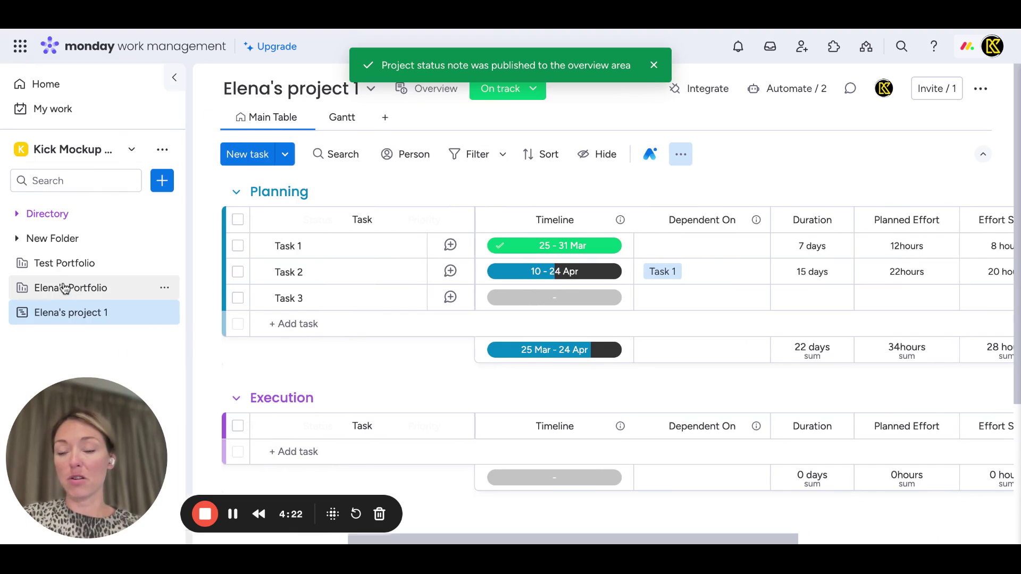
left_click(64, 288)
Check the portfolio's On track health, then reopen Elena's project 1's board with the sidebar hidden
left_click(175, 78)
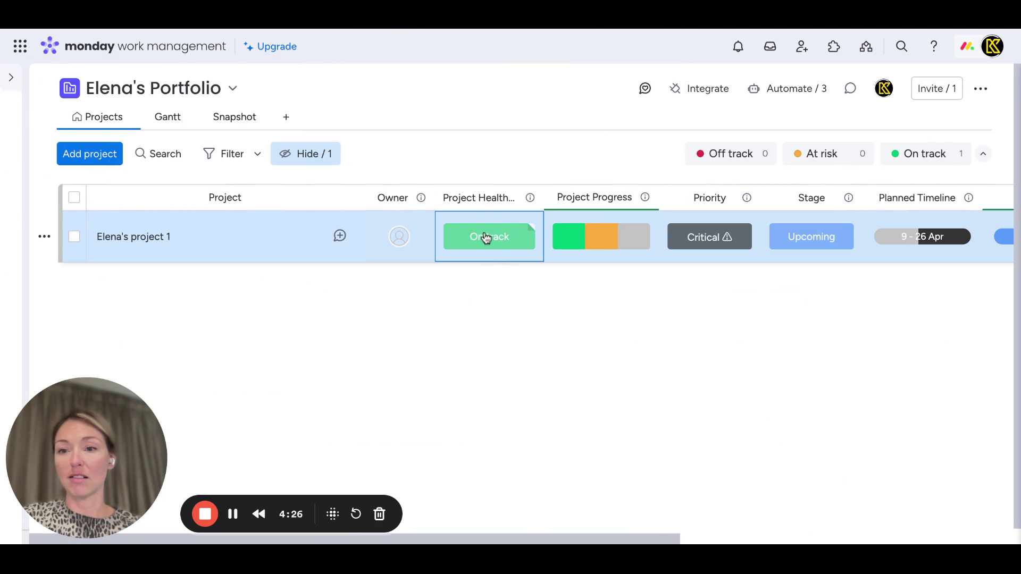
left_click(11, 81)
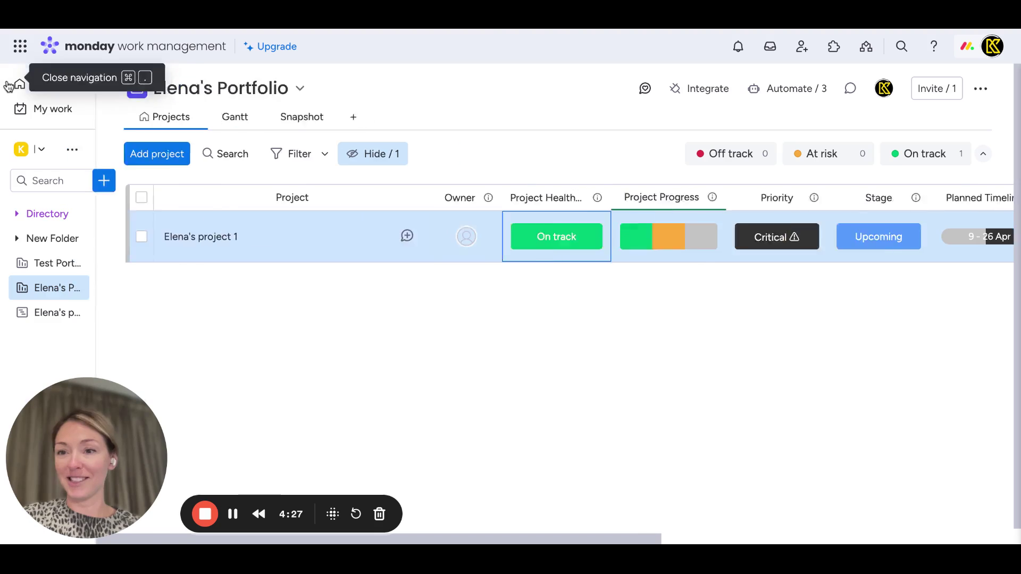
left_click(80, 318)
left_click(175, 78)
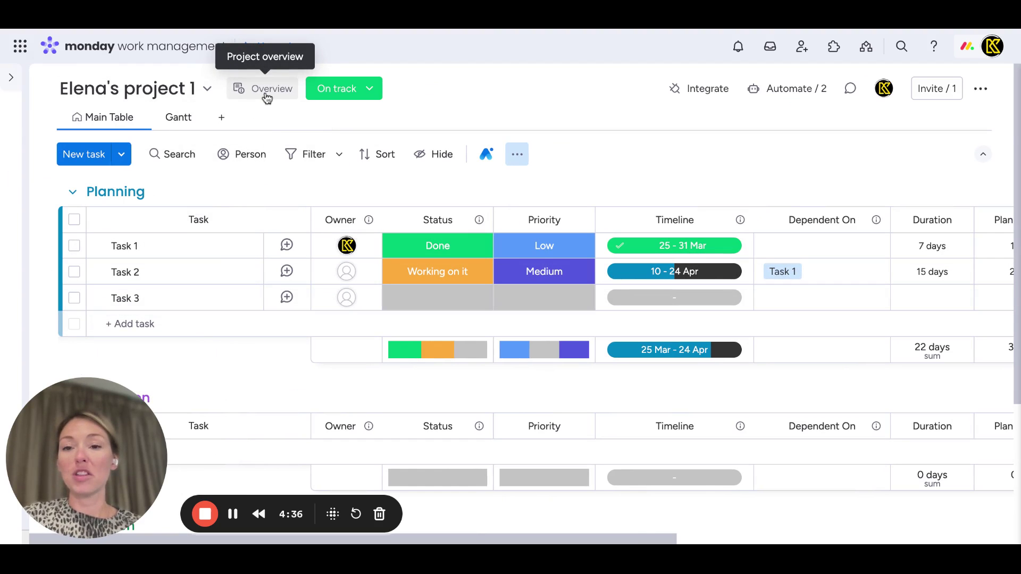
left_click(265, 95)
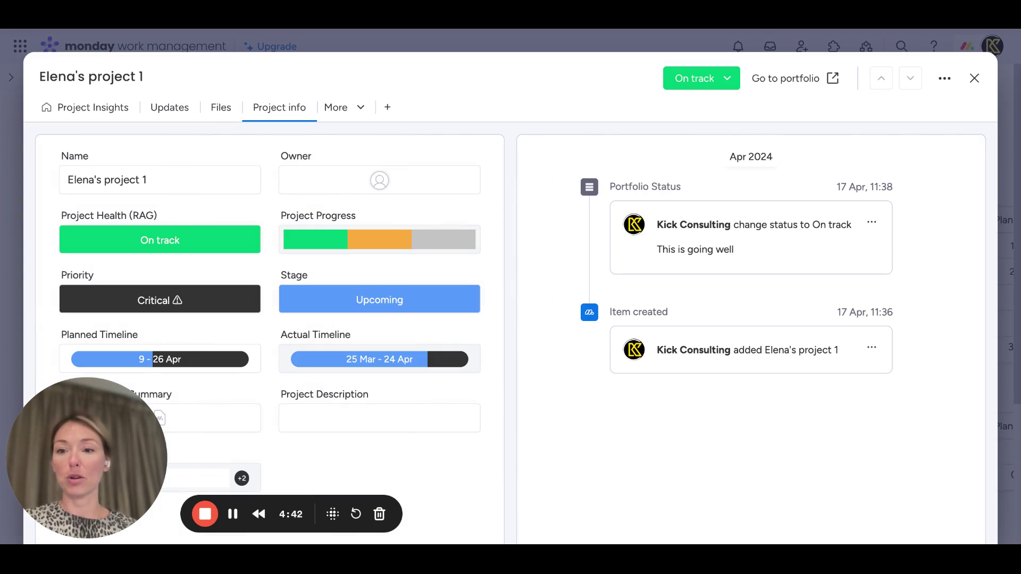
left_click(88, 113)
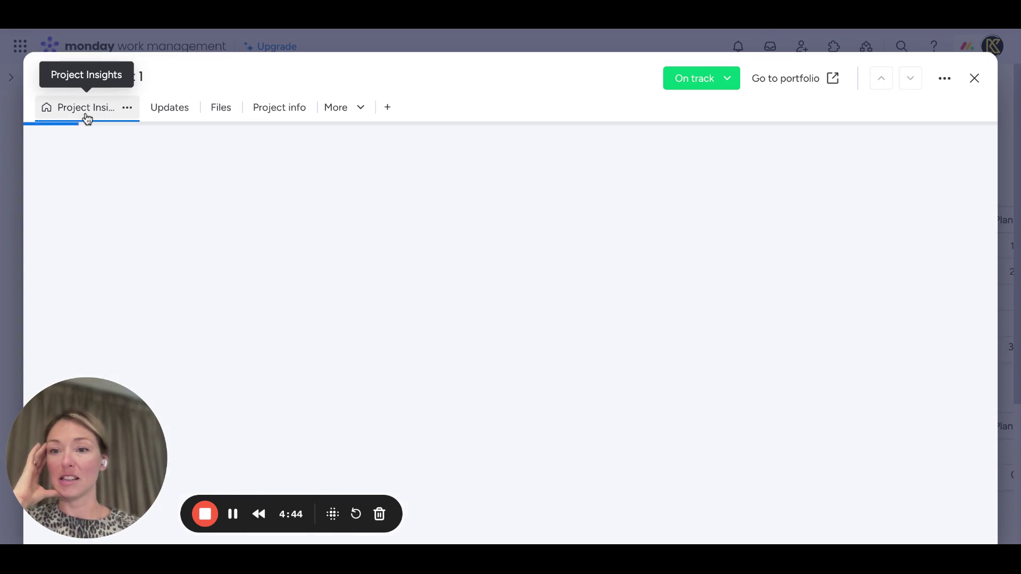
left_click(280, 111)
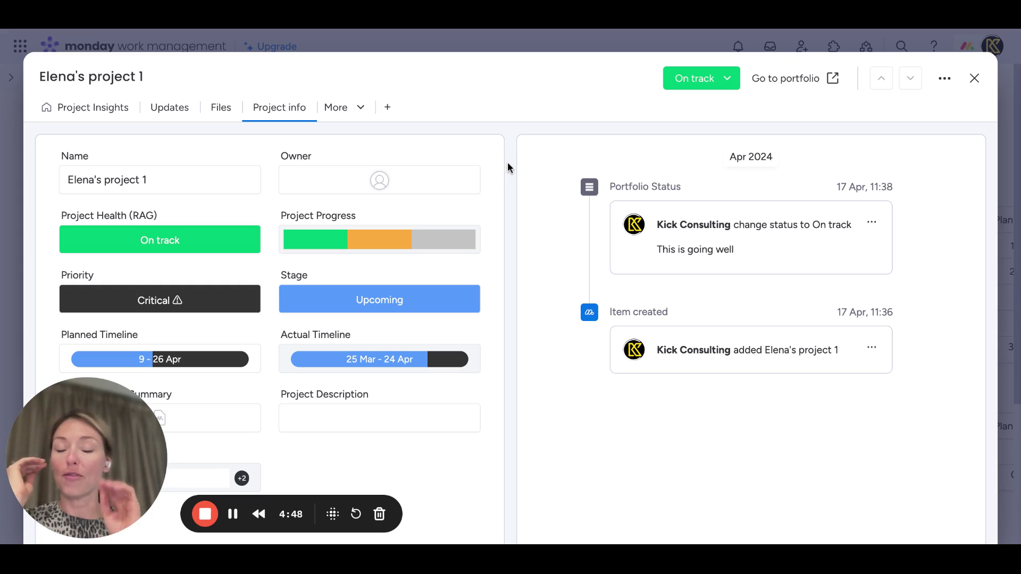
scroll(650, 220, "down", 2)
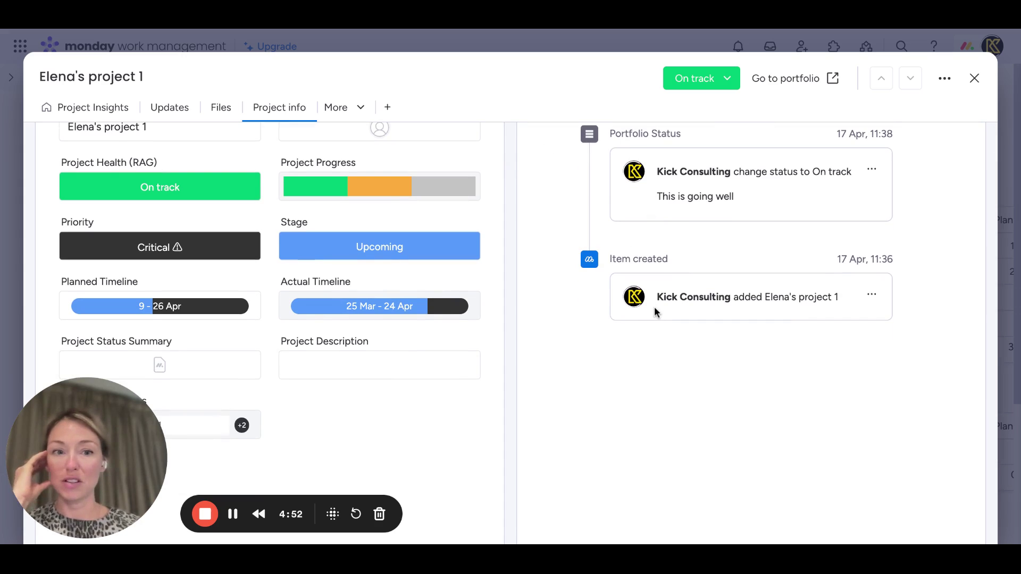
scroll(656, 313, "down", 2)
scroll(363, 398, "up", 3)
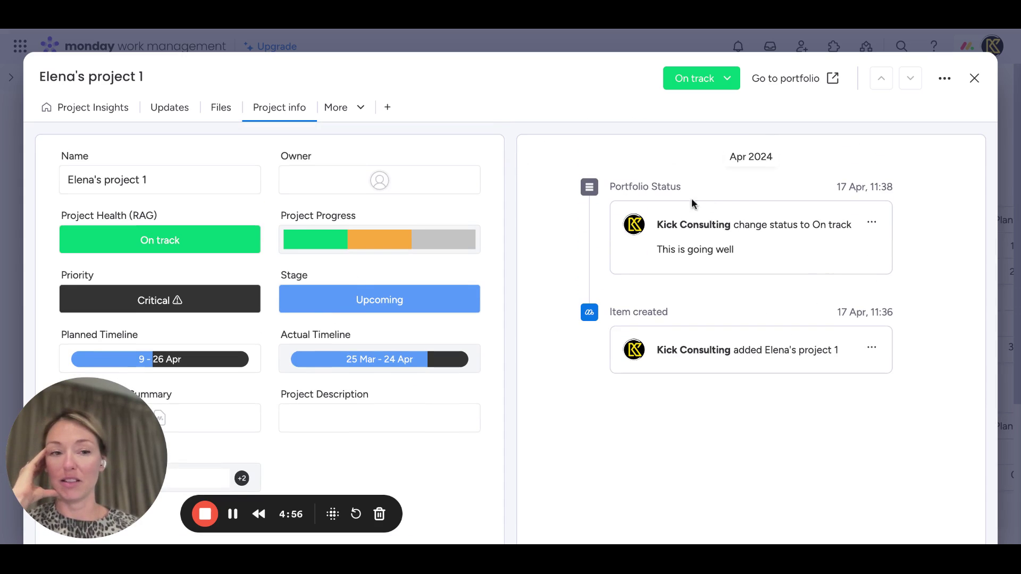
left_click(110, 113)
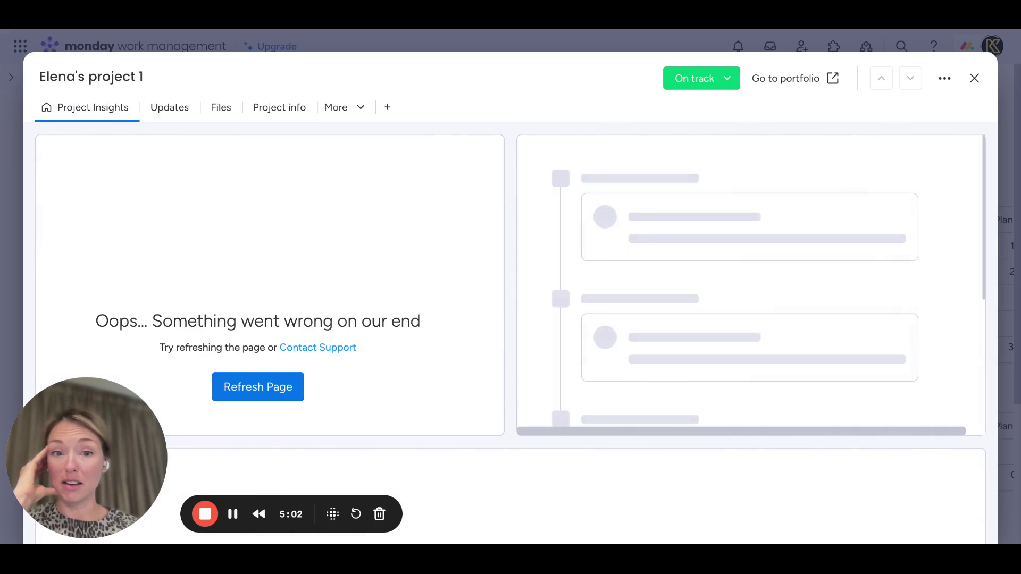
scroll(511, 334, "down", 3)
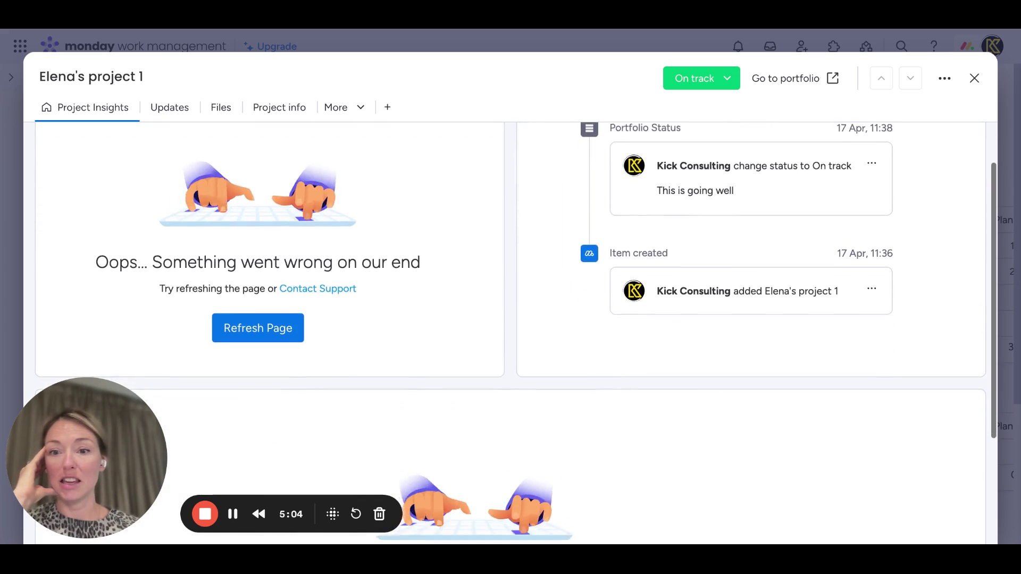
scroll(510, 330, "down", 2)
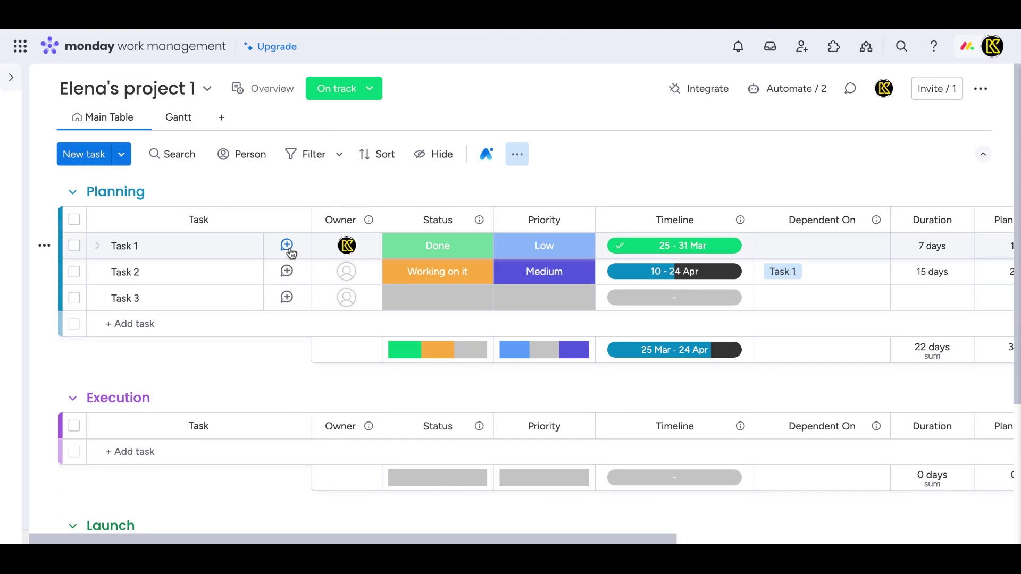
Review Elena's project 1 insights (33.3% Done) and timeline, then check its empty Updates page
left_click(257, 89)
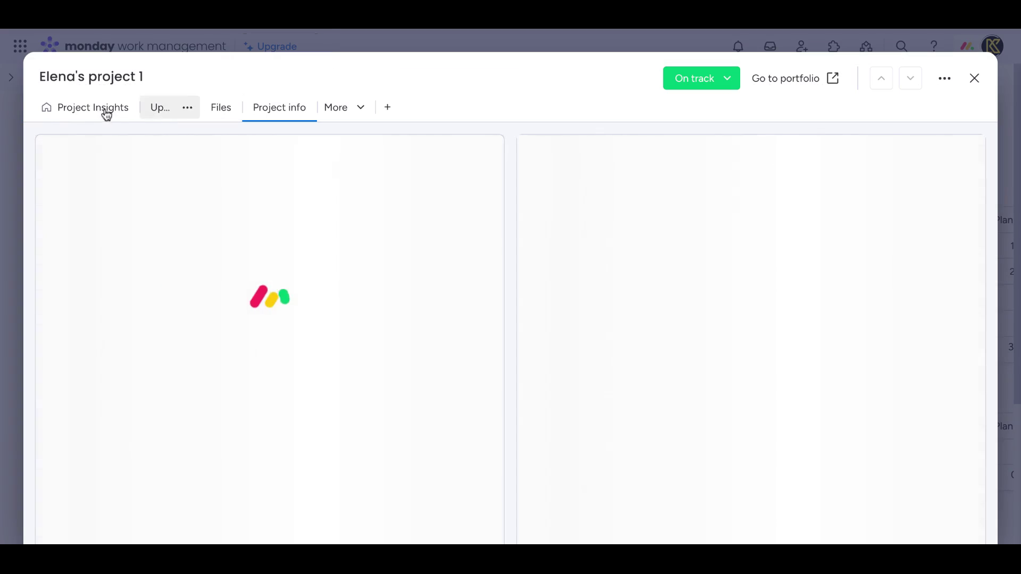
left_click(92, 106)
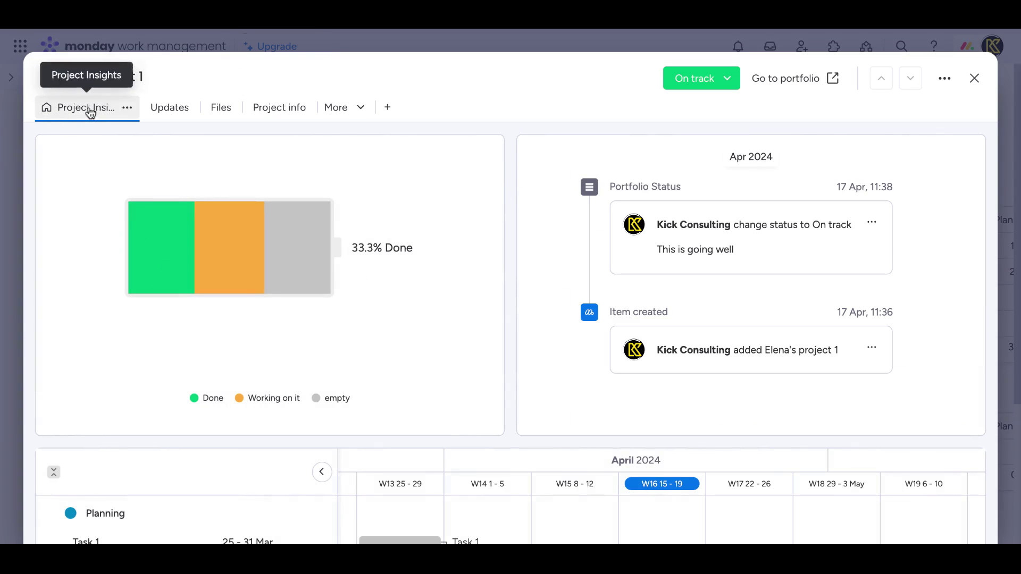
scroll(513, 141, "down", 5)
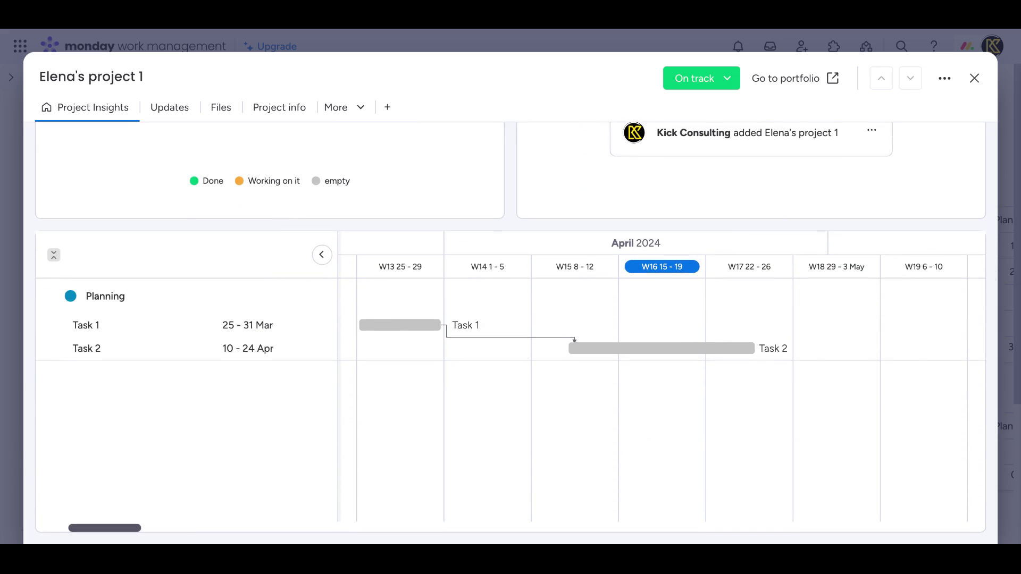
scroll(585, 152, "up", 5)
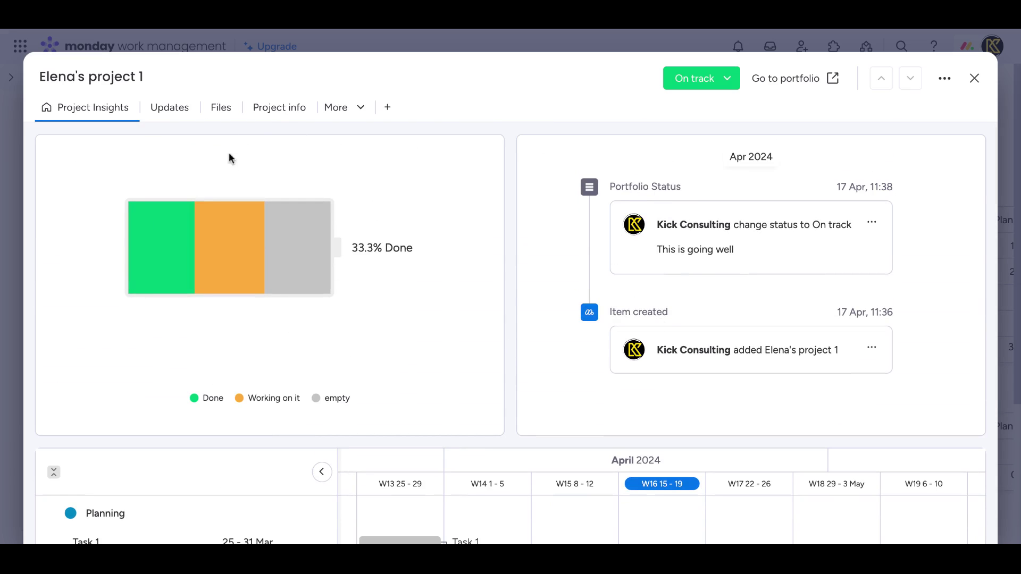
left_click(153, 110)
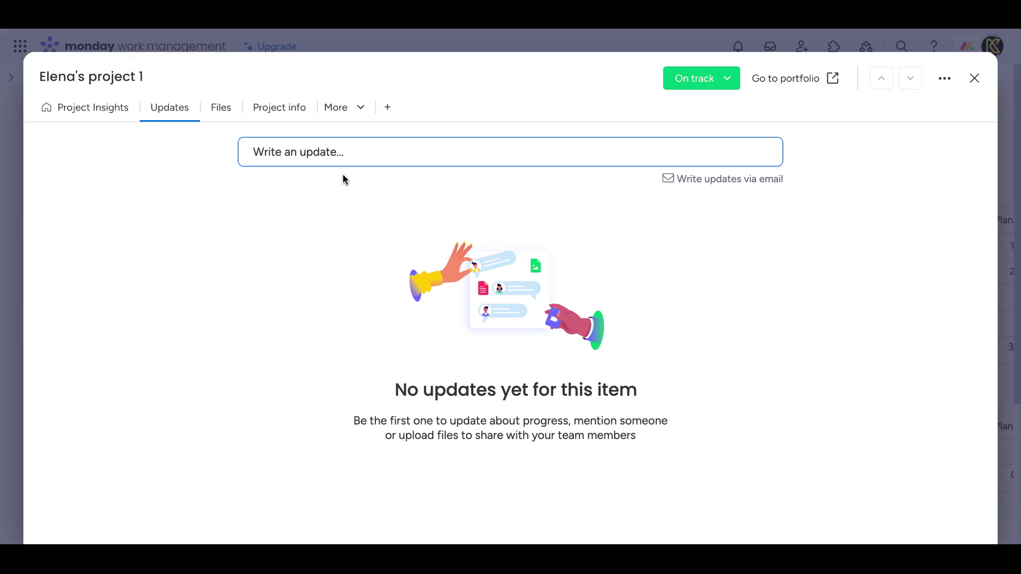
Show Elena's project 1 as a Gantt with Task 1 (25–31 Mar) and Task 2 (10–24 Apr)
left_click(974, 79)
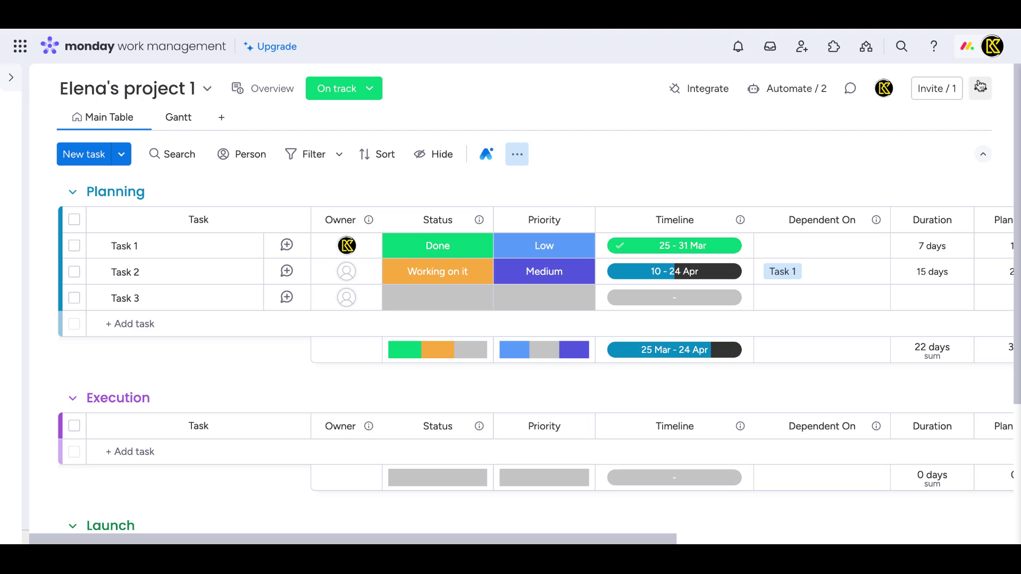
scroll(774, 199, "right", 7)
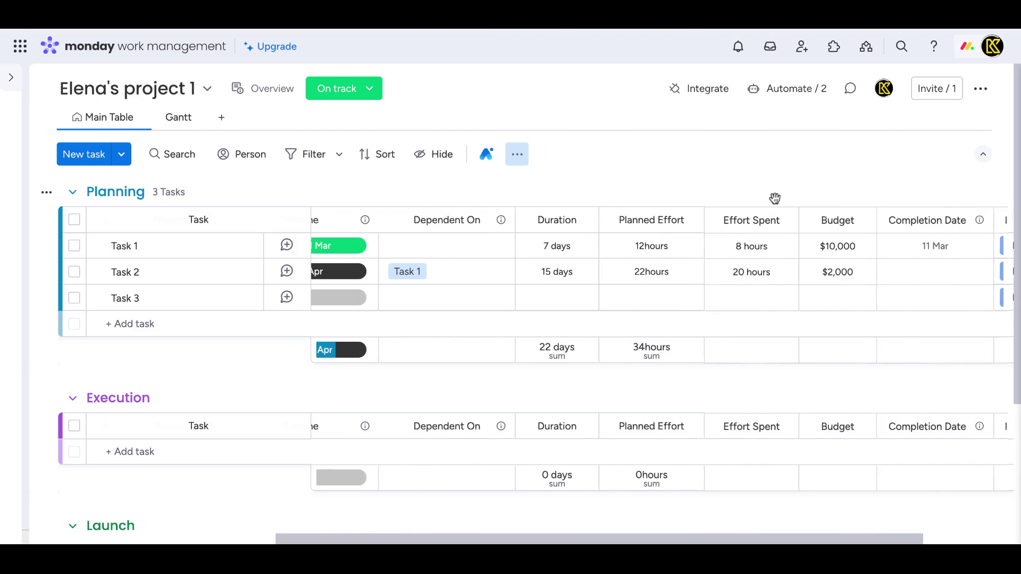
scroll(775, 198, "right", 3)
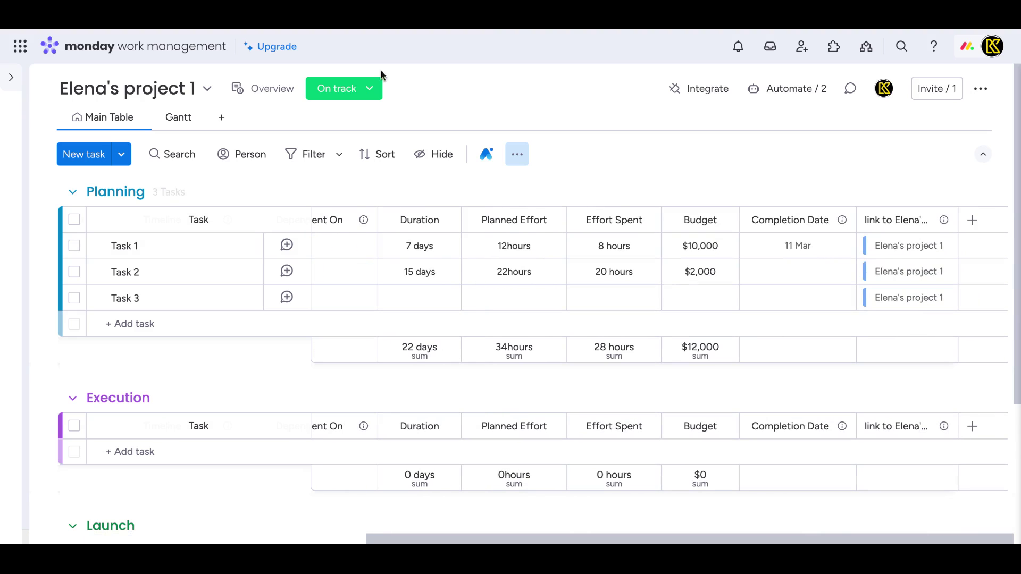
left_click(173, 118)
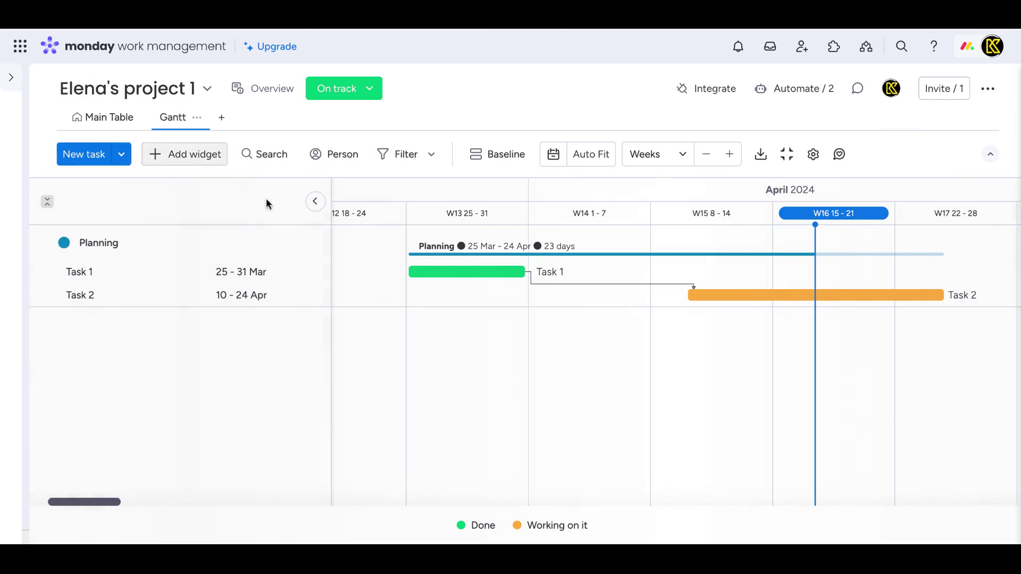